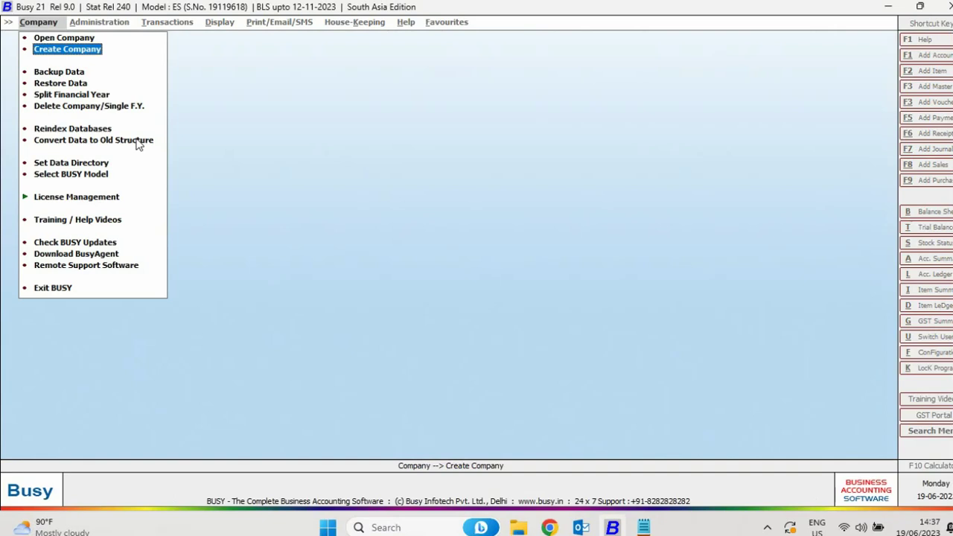
Create the company 'MULTIPLE GSTINs in BUSY' with default details and save it
{"action": "key", "text": "Return"}
{"action": "type", "text": "MULTIPLE GSTINs in BUSY"}
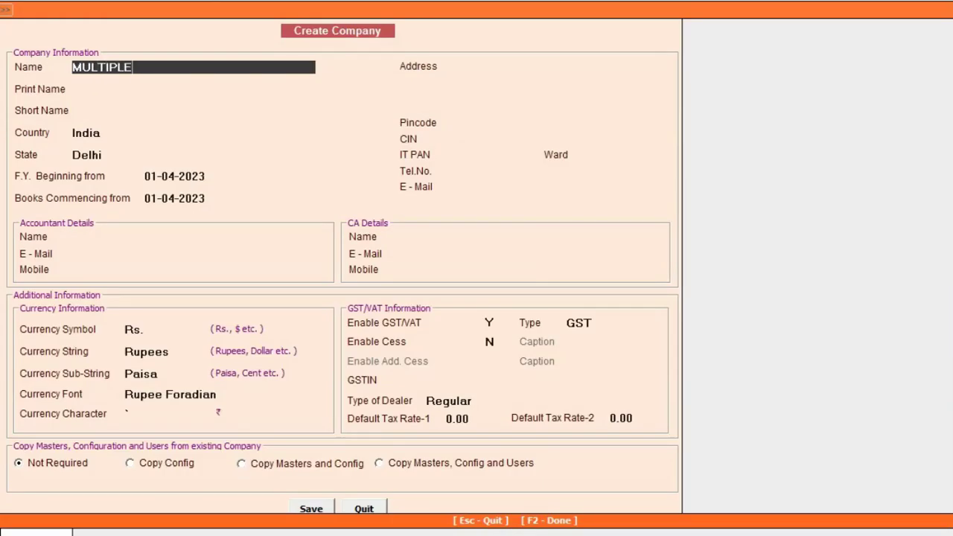
{"action": "key", "text": "Return"}
{"action": "key", "text": "Return"}
{"action": "key", "text": "Return"}
{"action": "key", "text": "Return"}
{"action": "key", "text": "Return"}
{"action": "key", "text": "Return"}
{"action": "key", "text": "Return"}
{"action": "key", "text": "Return"}
{"action": "key", "text": "Return"}
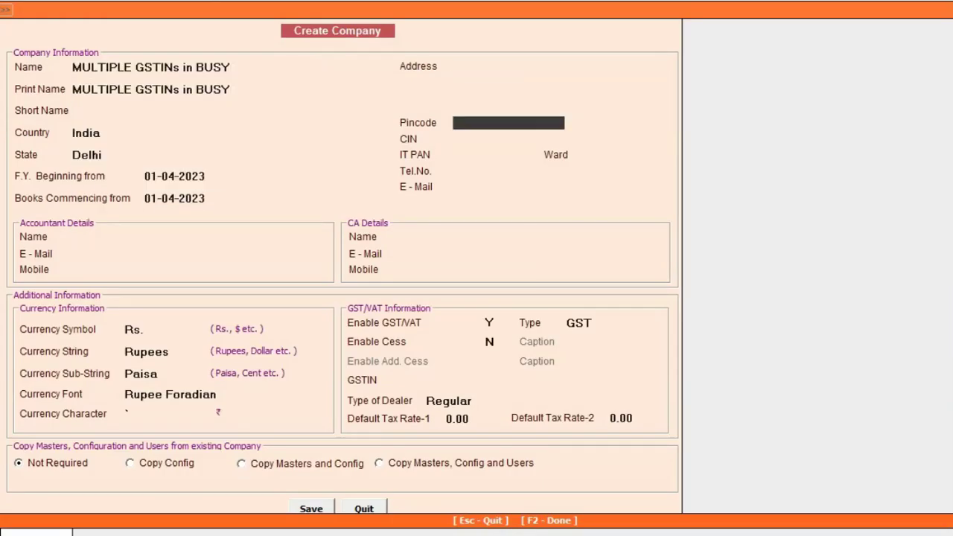
{"action": "key", "text": "Return"}
{"action": "key", "text": "Return"}
{"action": "key", "text": "Return"}
{"action": "key", "text": "Return"}
{"action": "key", "text": "Return"}
{"action": "key", "text": "Return"}
{"action": "key", "text": "Return"}
{"action": "key", "text": "Return"}
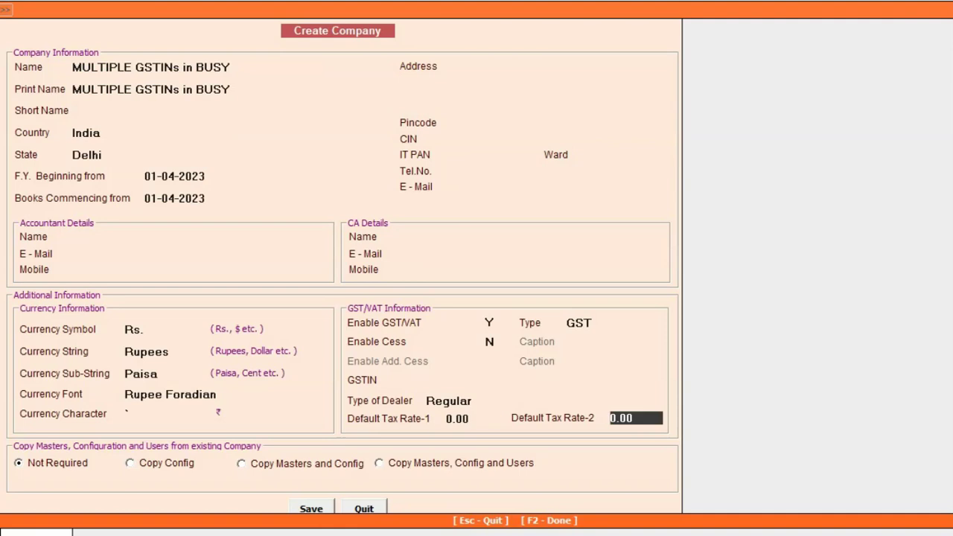
{"action": "key", "text": "Return"}
{"action": "key", "text": "Return"}
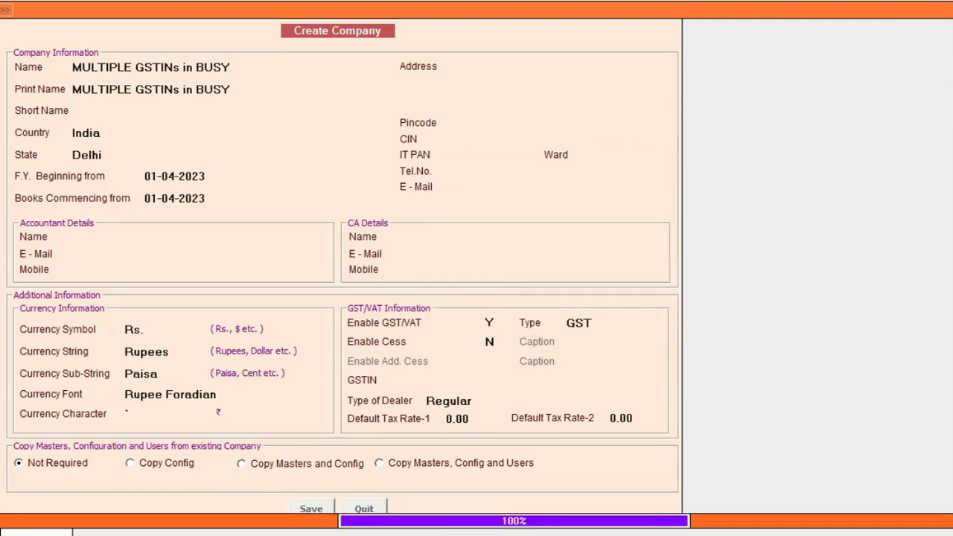
{"action": "key", "text": "Return"}
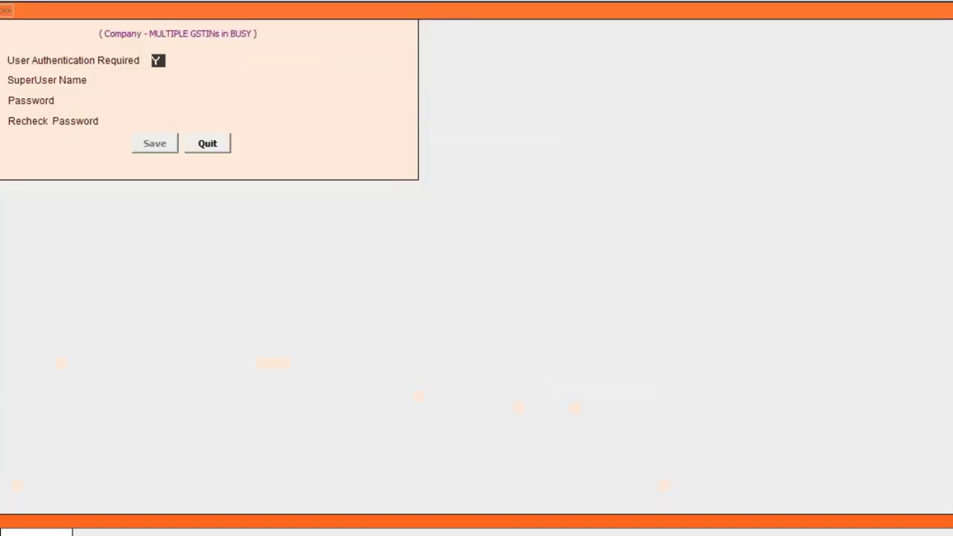
Keep user authentication on and enter the SuperUser name and password
{"action": "key", "text": "Return"}
{"action": "type", "text": "A"}
{"action": "key", "text": "Return"}
{"action": "type", "text": "a"}
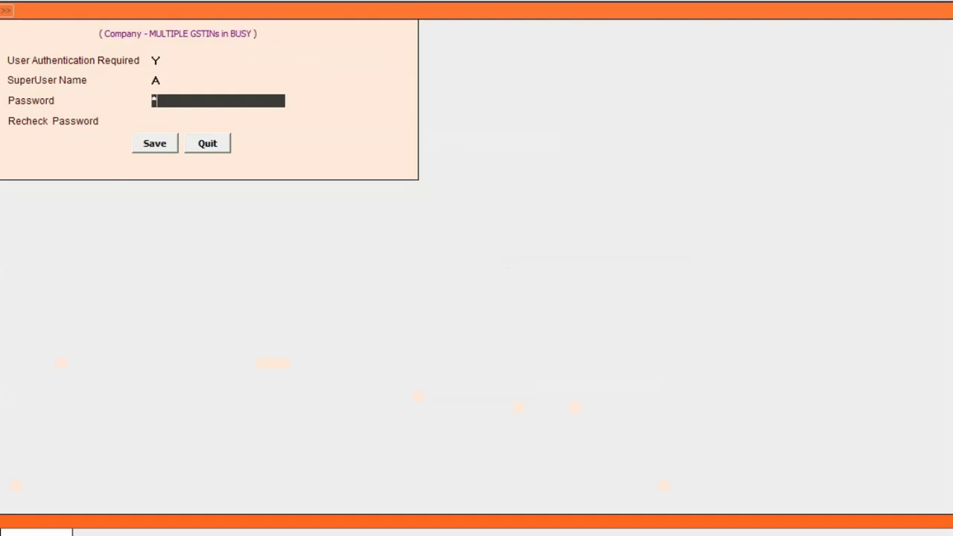
{"action": "key", "text": "Return"}
{"action": "type", "text": "a"}
{"action": "key", "text": "Return"}
{"action": "key", "text": "Return"}
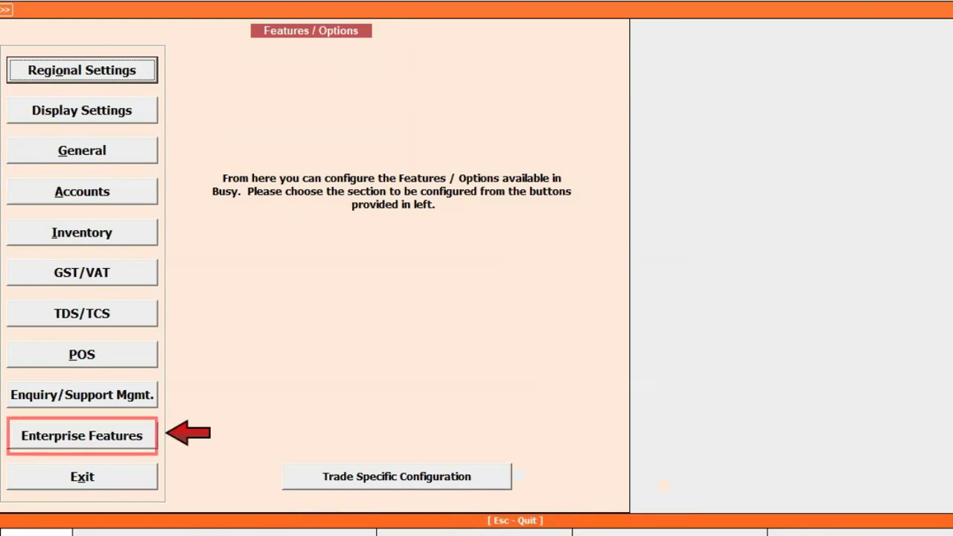
Set Enable Multi Branch Details to Y under Enterprise Features and go to Branch Details
{"action": "left_click", "coordinate": [138, 437]}
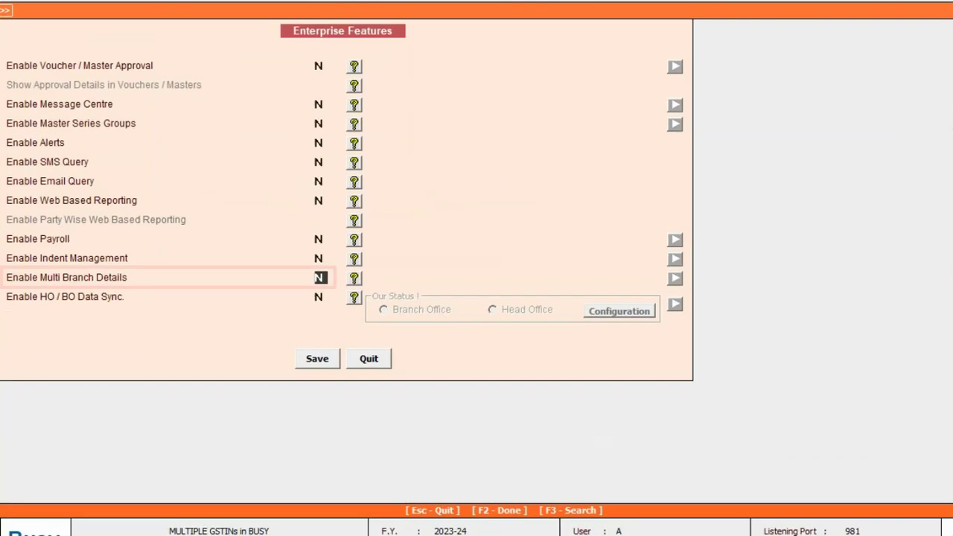
{"action": "type", "text": "Y"}
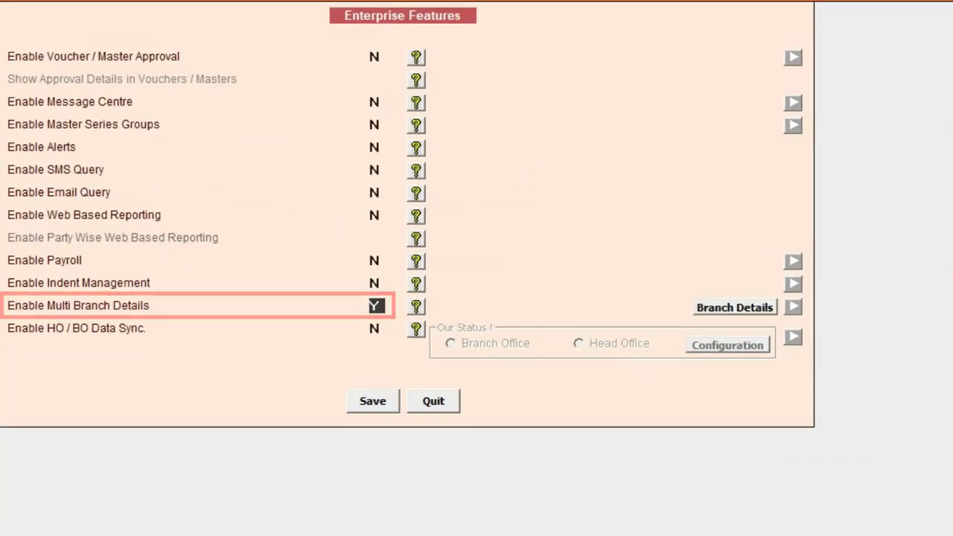
{"action": "left_click", "coordinate": [743, 302]}
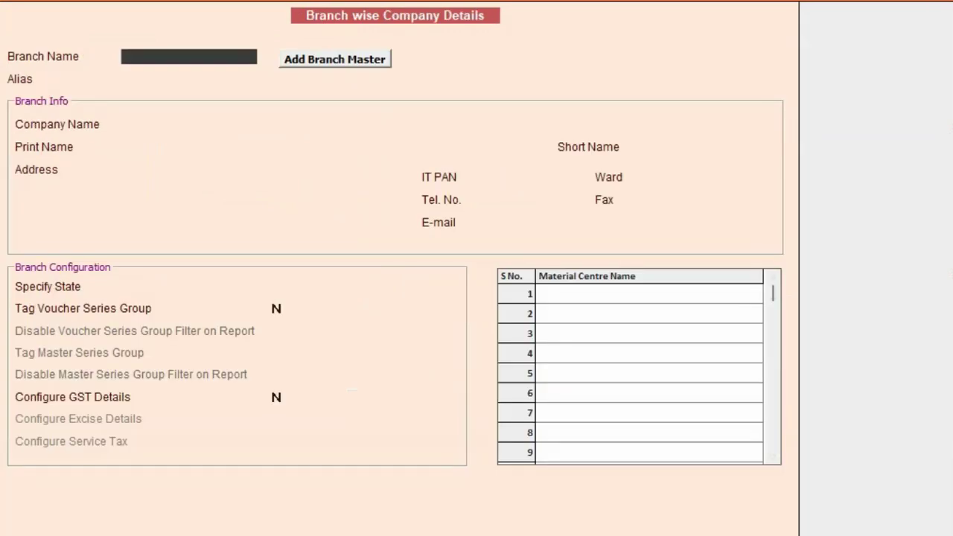
Add and save branch master DELHI with voucher series group, user and material centre set to Y
{"action": "left_click", "coordinate": [339, 67]}
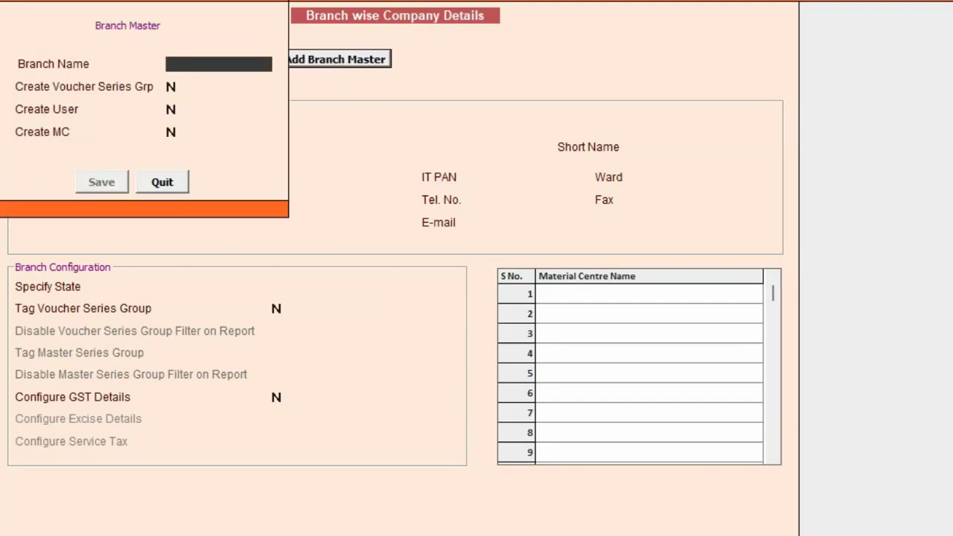
{"action": "type", "text": "DELHI"}
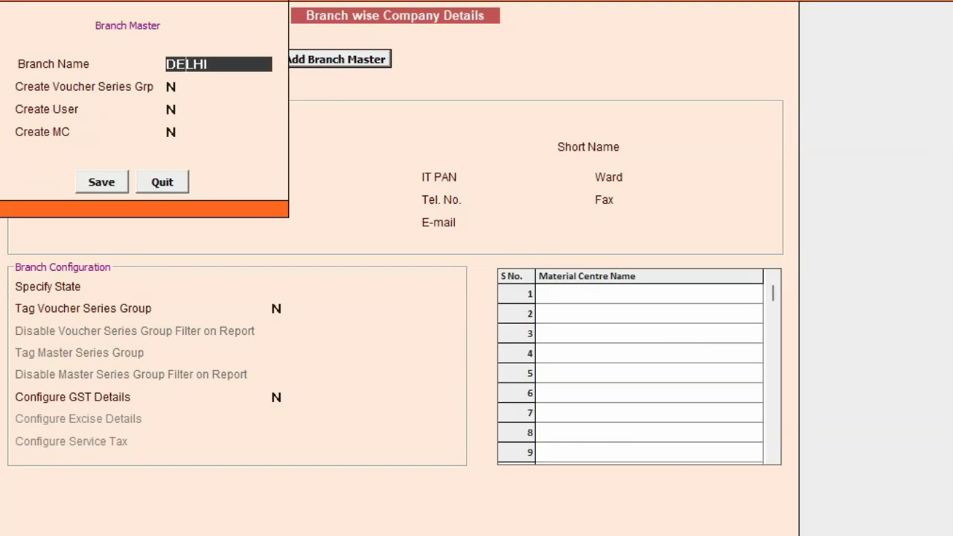
{"action": "type", "text": "LHI"}
{"action": "key", "text": "Return"}
{"action": "type", "text": "y"}
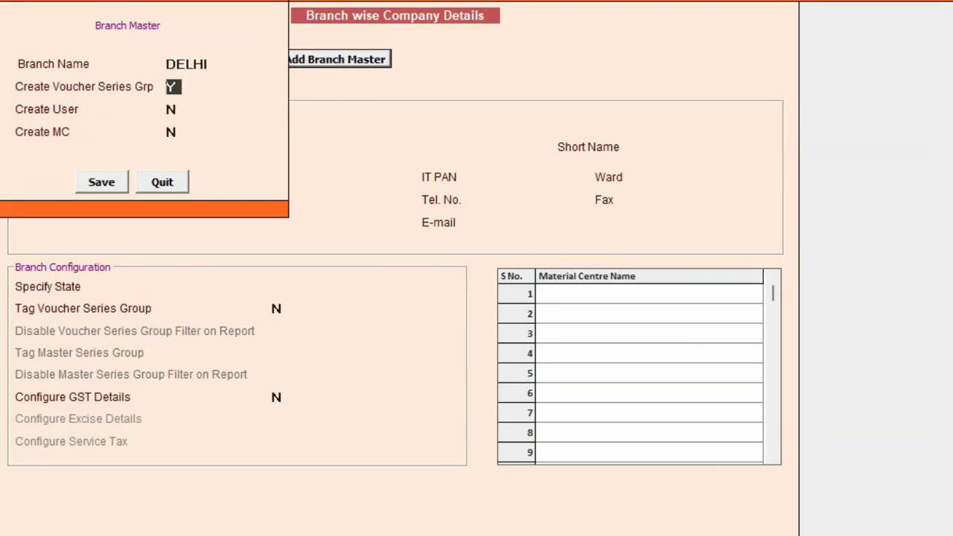
{"action": "key", "text": "Return"}
{"action": "type", "text": "y"}
{"action": "key", "text": "Return"}
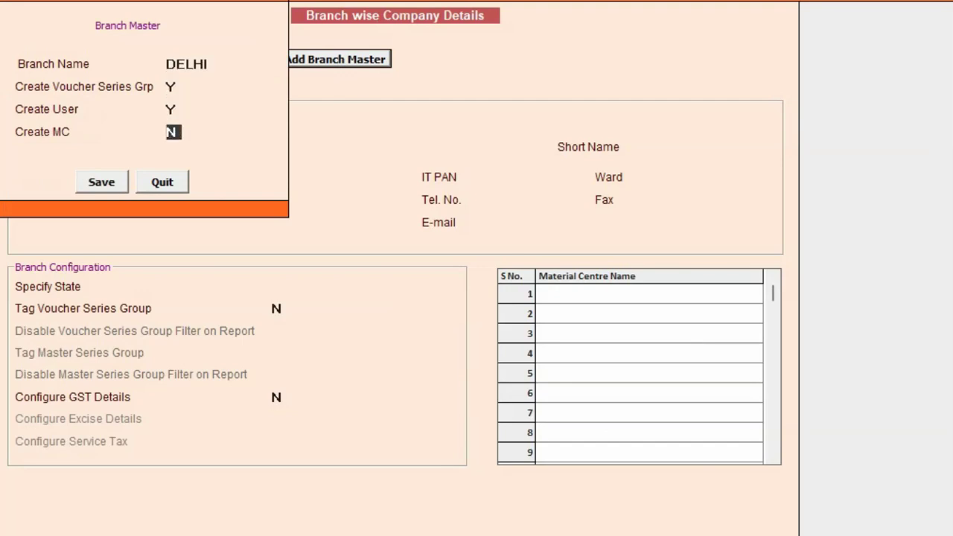
{"action": "type", "text": "y"}
{"action": "key", "text": "Return"}
{"action": "key", "text": "Return"}
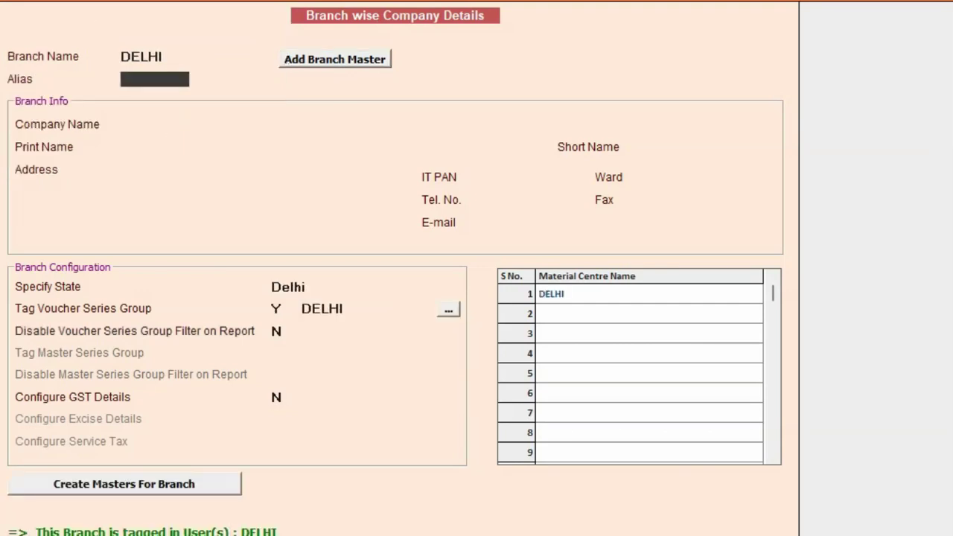
Fill the DELHI branch company name BIPL - DELHI, print name, state Delhi, and Configure GST Details Y
{"action": "key", "text": "Return"}
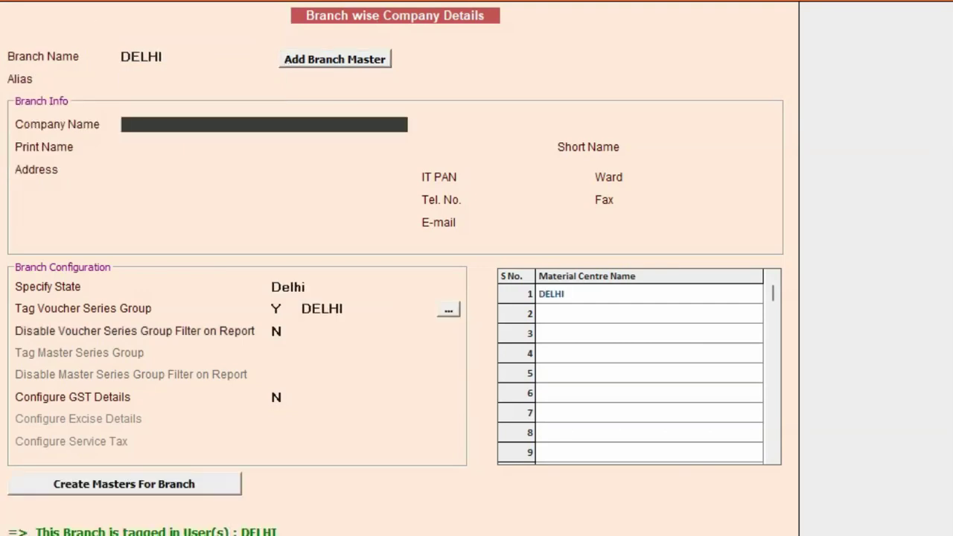
{"action": "type", "text": "BIPL - DELHI"}
{"action": "key", "text": "Return"}
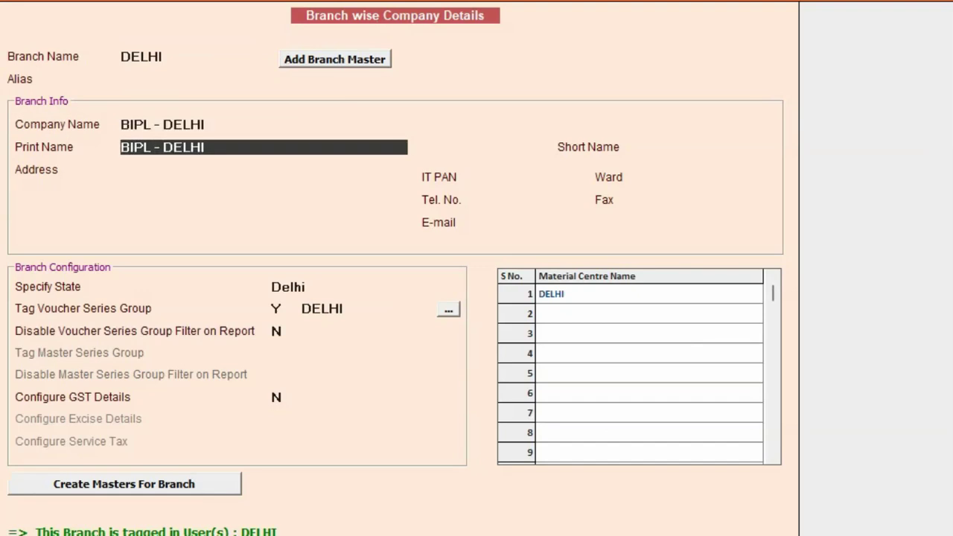
{"action": "key", "text": "Return"}
{"action": "type", "text": "DELHI ADDRESS LINE 1"}
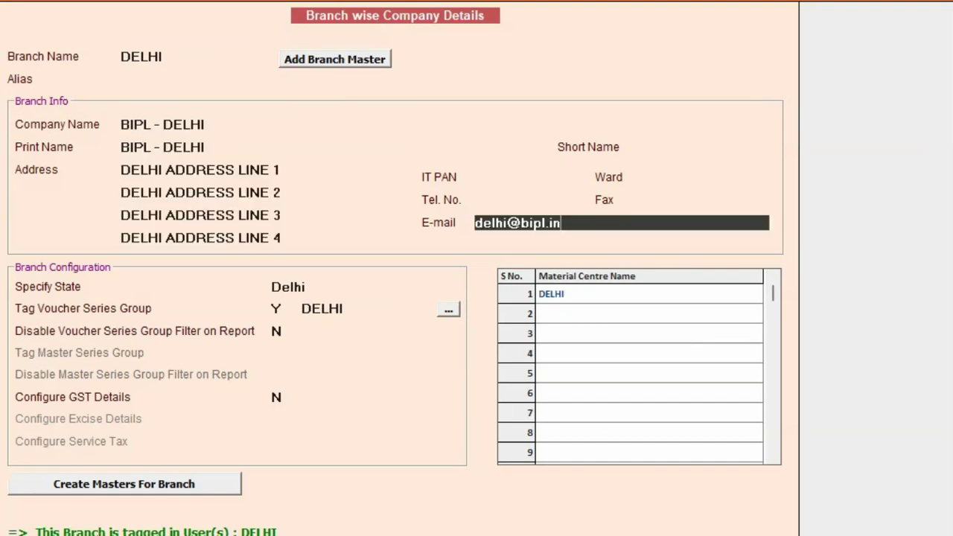
{"action": "key", "text": "Return"}
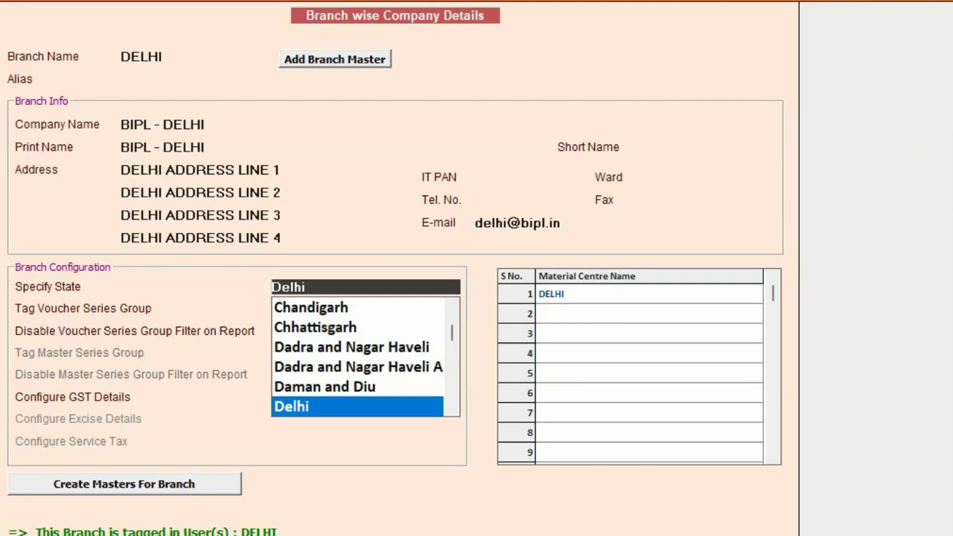
{"action": "key", "text": "Return"}
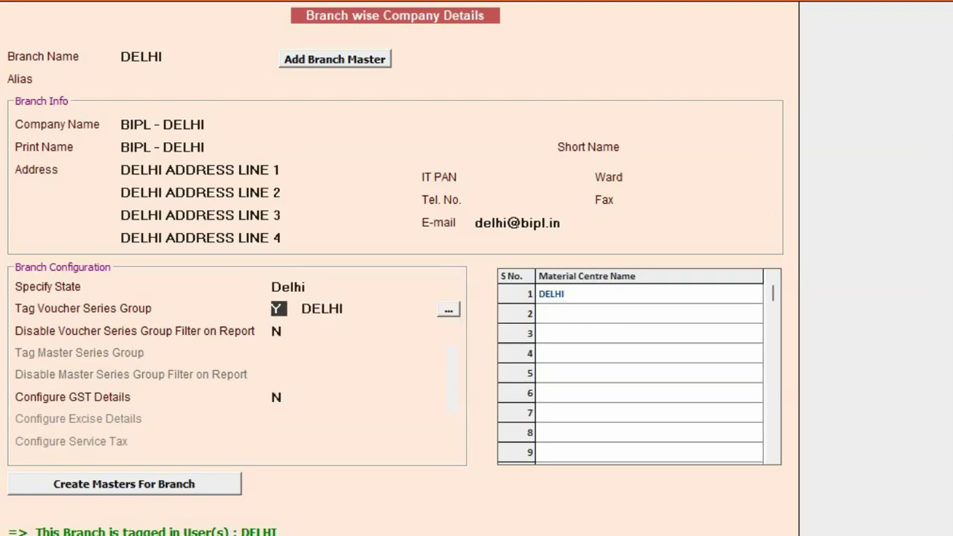
{"action": "key", "text": "Return"}
{"action": "key", "text": "Return"}
{"action": "key", "text": "Return"}
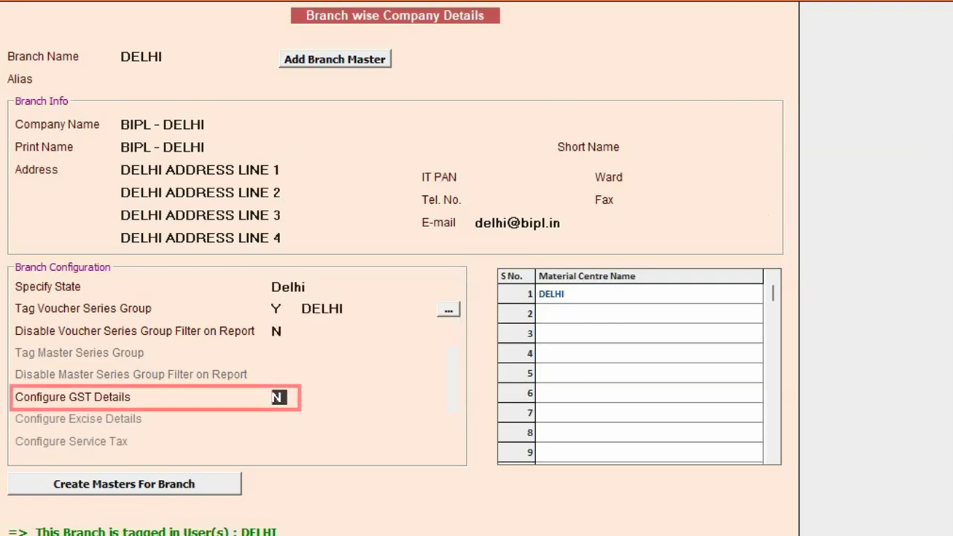
{"action": "type", "text": "Y"}
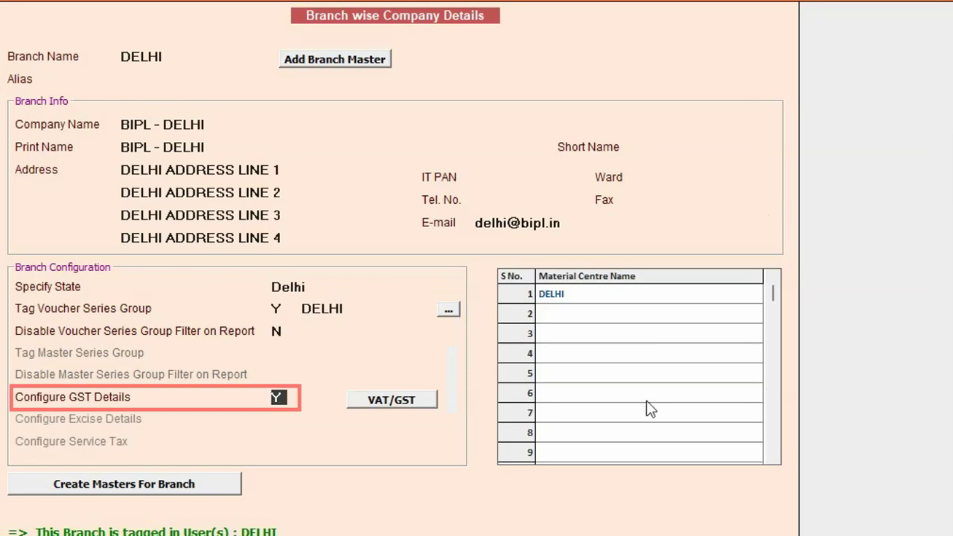
Enter the Delhi branch GSTIN, save the branch details, and clear the form
{"action": "left_click", "coordinate": [422, 402]}
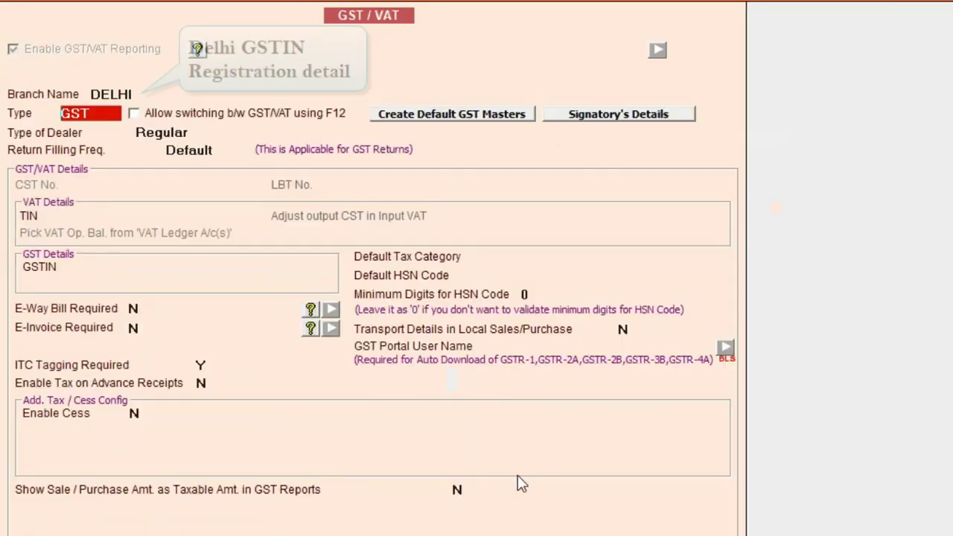
{"action": "key", "text": "Return"}
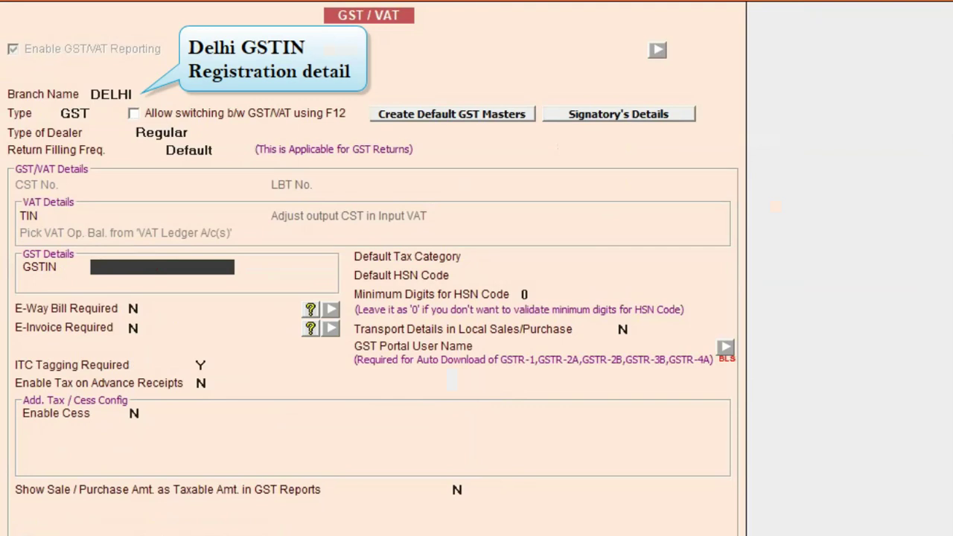
{"action": "key", "text": "ctrl+alt+v"}
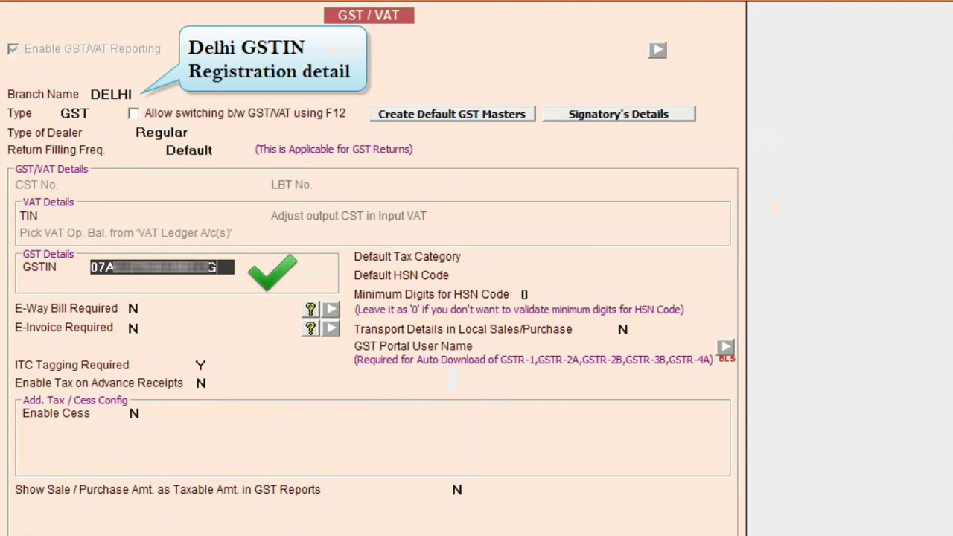
{"action": "key", "text": "Escape"}
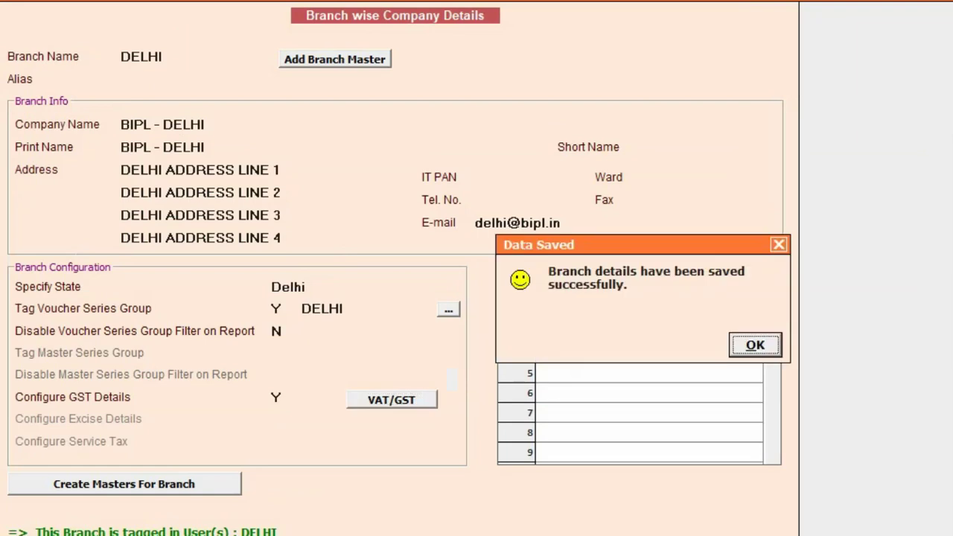
{"action": "left_click", "coordinate": [758, 346]}
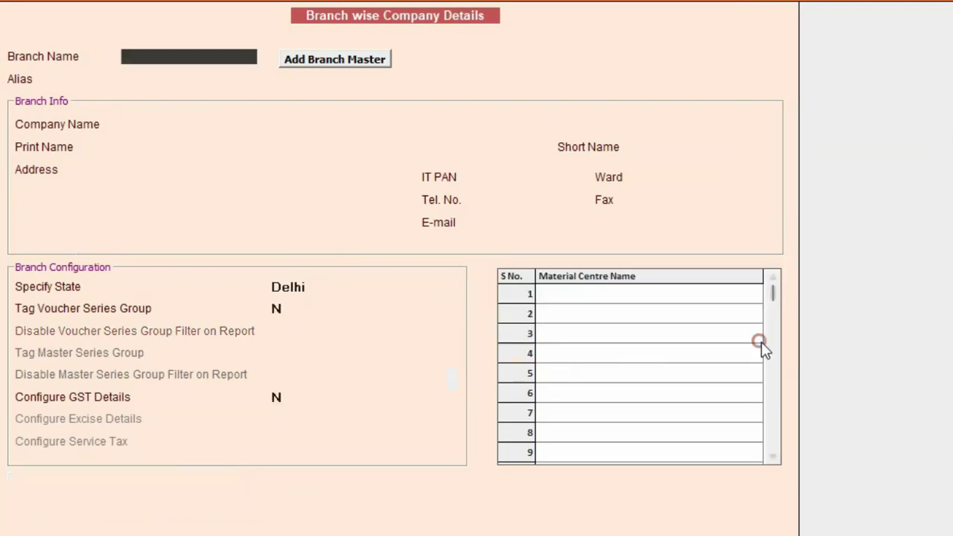
Add and save branch master GOA with voucher series group, user and material centre set to Y
{"action": "left_click", "coordinate": [356, 64]}
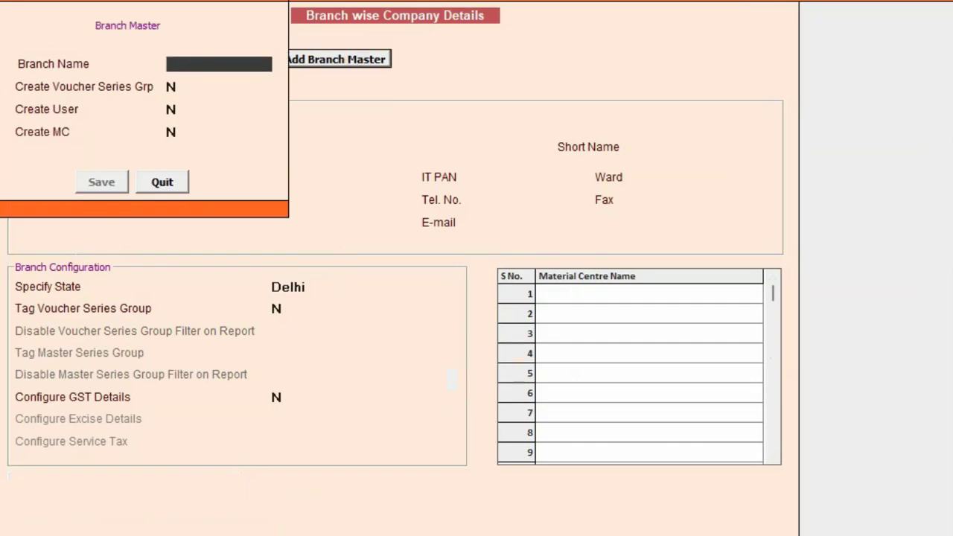
{"action": "type", "text": "GOA"}
{"action": "key", "text": "Return"}
{"action": "type", "text": "Y"}
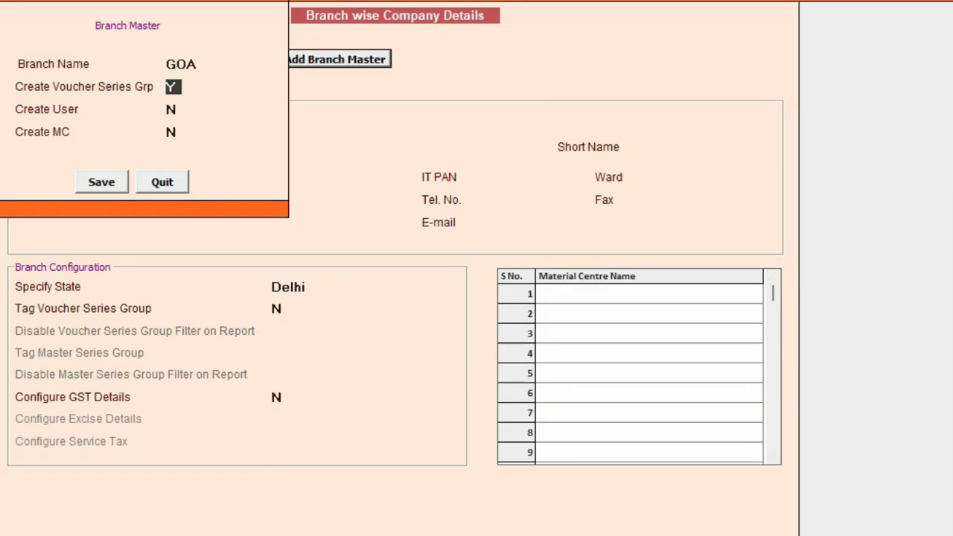
{"action": "key", "text": "Return"}
{"action": "type", "text": "Y"}
{"action": "key", "text": "Return"}
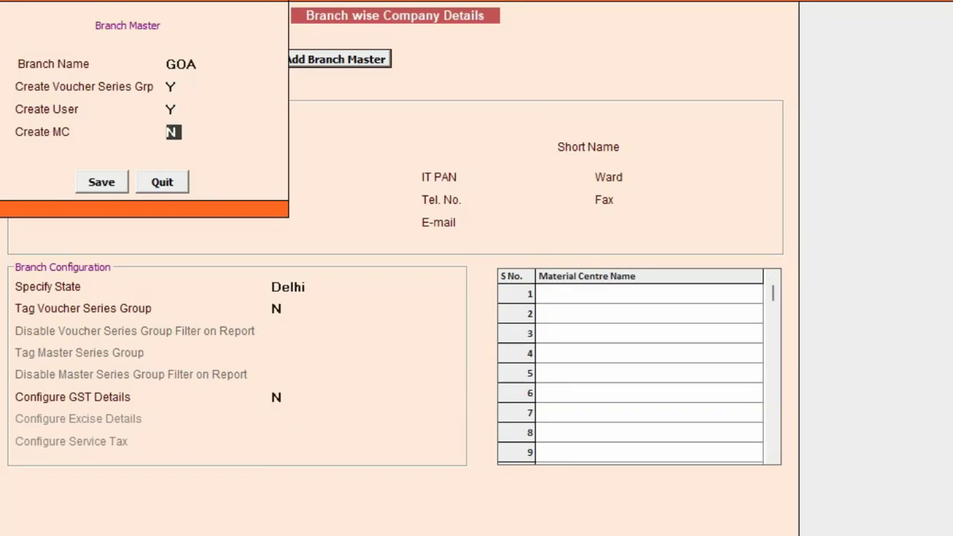
{"action": "type", "text": "Y"}
{"action": "key", "text": "Return"}
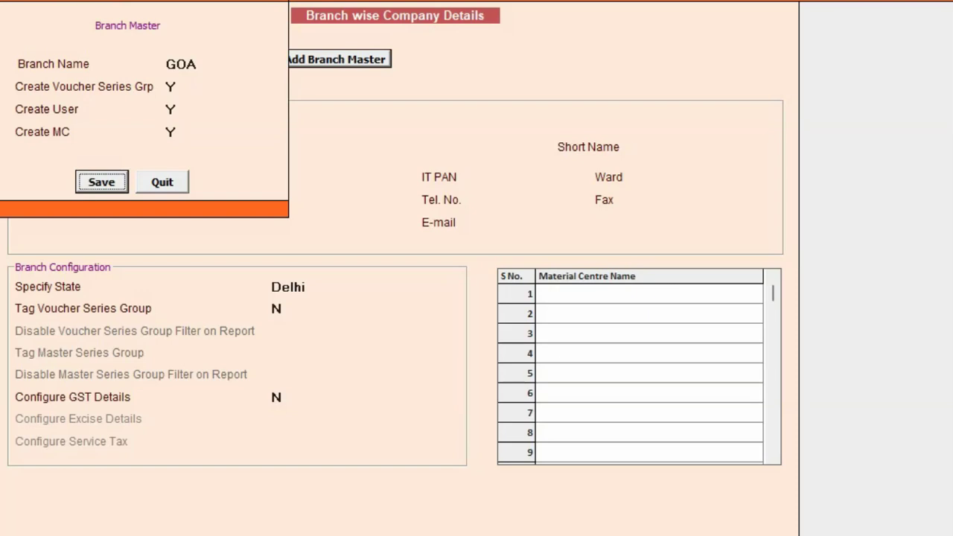
{"action": "key", "text": "Return"}
{"action": "key", "text": "Return"}
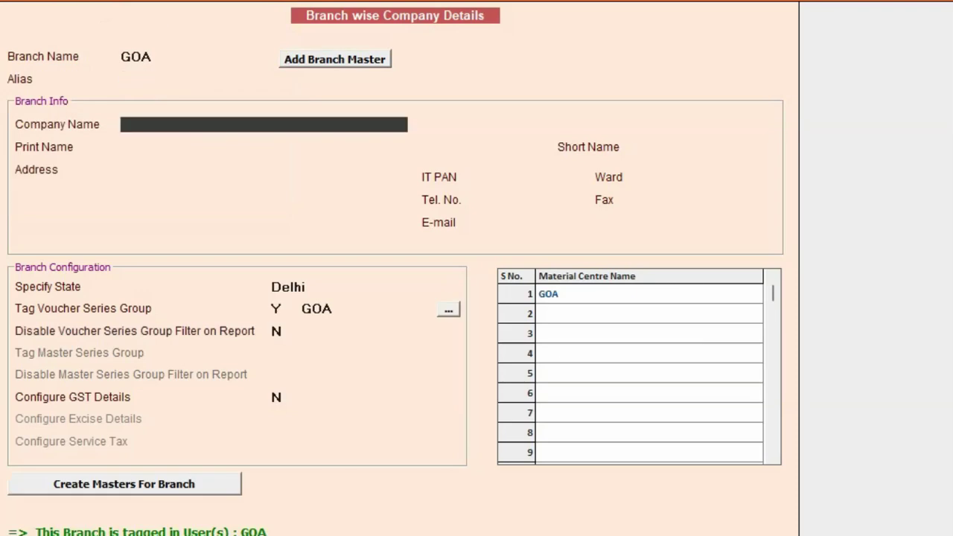
Give the GOA branch company name BIPL - GOA, address, e-mail, state Goa, and Configure GST Details Y
{"action": "type", "text": "BIPL - GOA"}
{"action": "key", "text": "Return"}
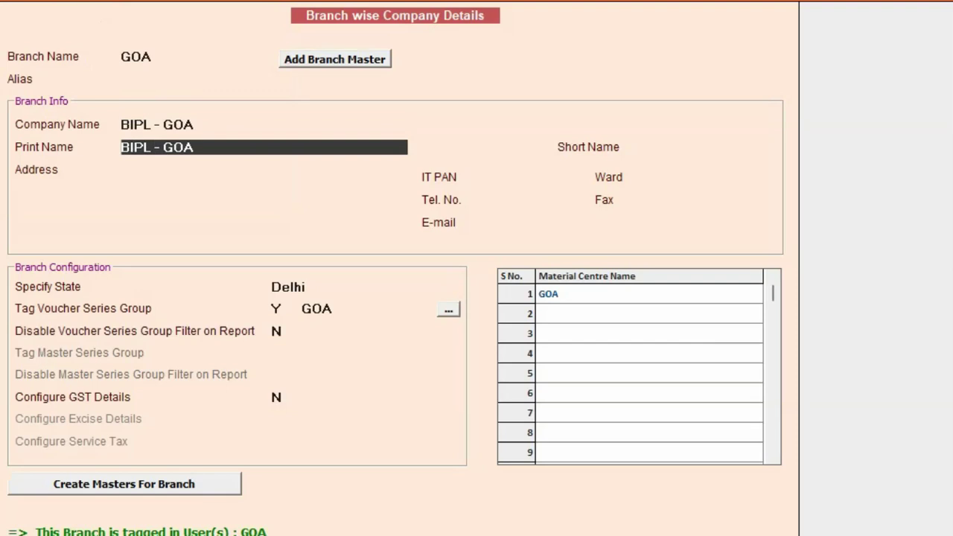
{"action": "key", "text": "Return"}
{"action": "key", "text": "Return"}
{"action": "key", "text": "Return"}
{"action": "type", "text": "goa"}
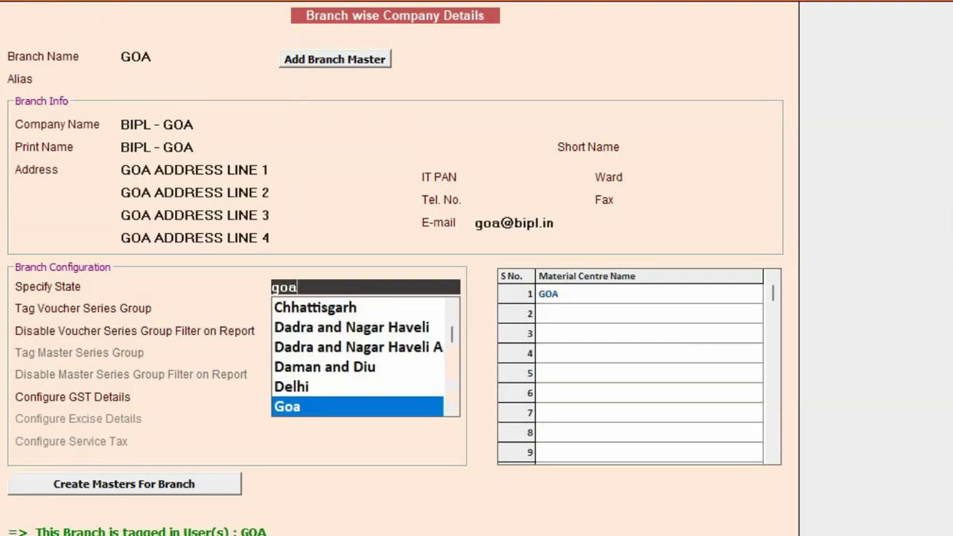
{"action": "key", "text": "Return"}
{"action": "key", "text": "Return"}
{"action": "key", "text": "Return"}
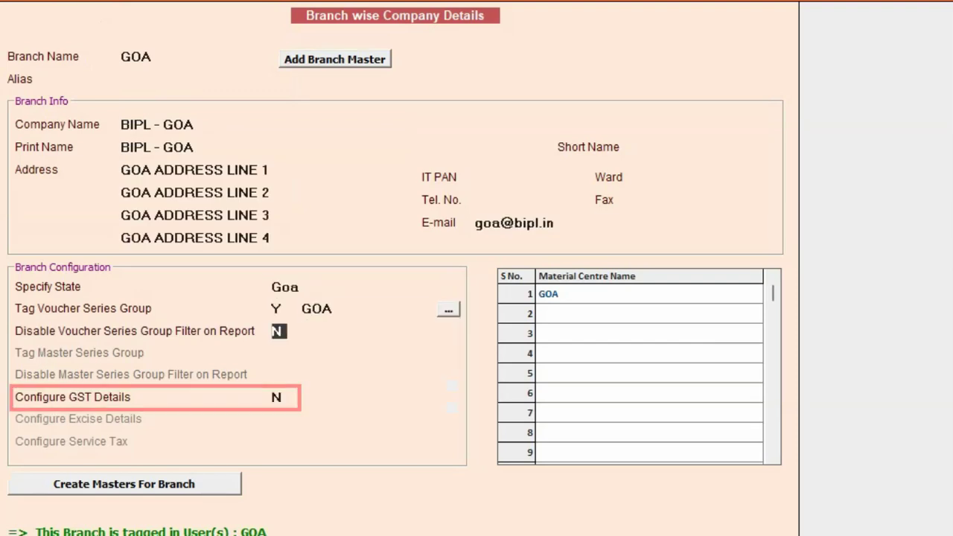
{"action": "key", "text": "Return"}
{"action": "type", "text": "Y"}
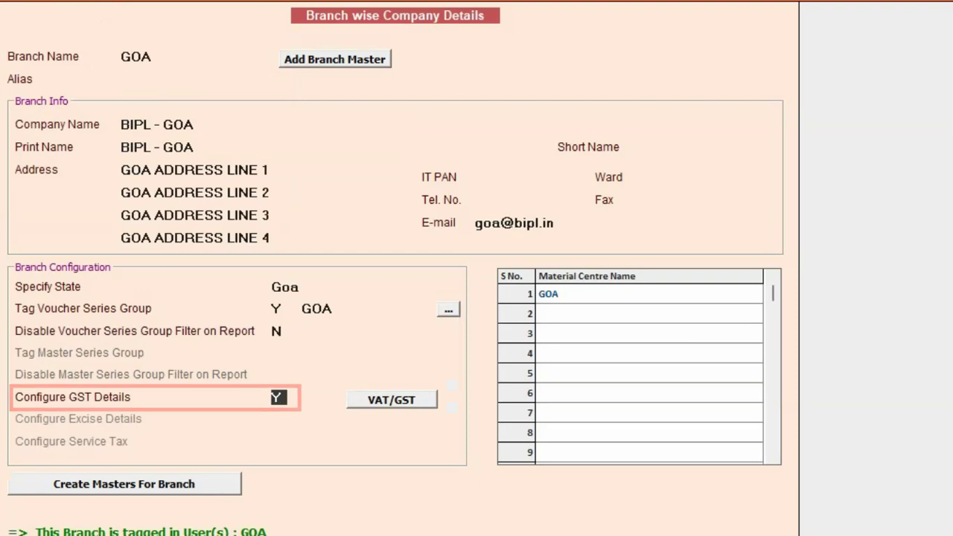
{"action": "left_click", "coordinate": [369, 402]}
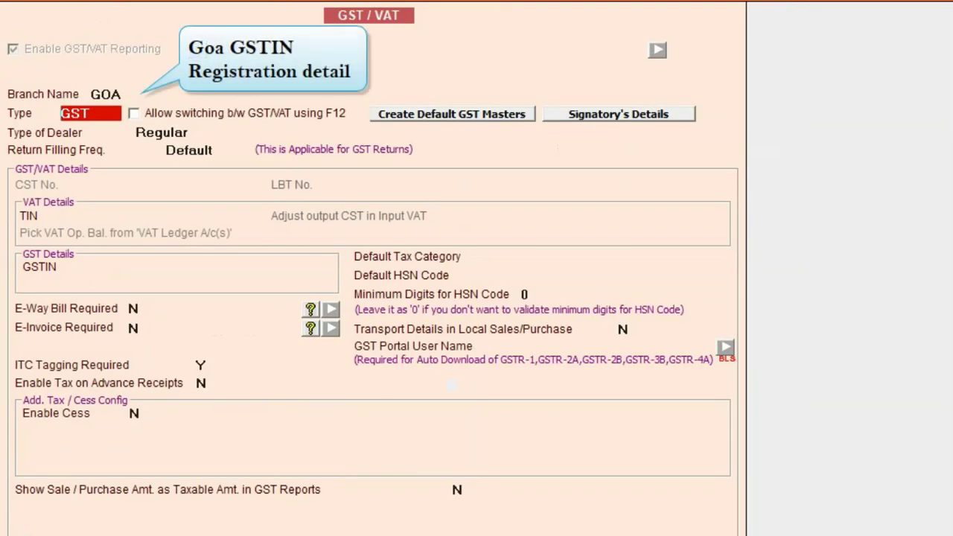
Enter the Goa GSTIN and set E-Way Bill and E-Invoice Required to Y
{"action": "key", "text": "Return"}
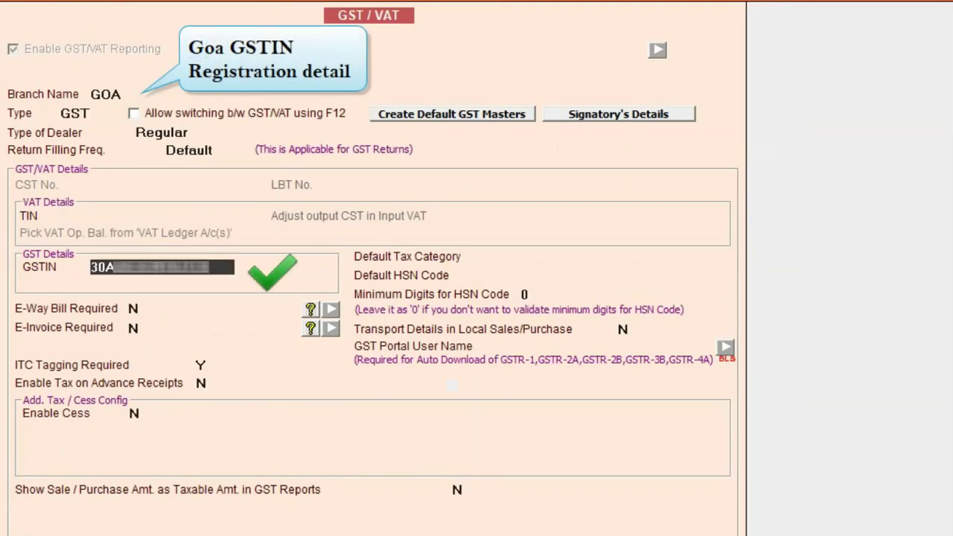
{"action": "key", "text": "Return"}
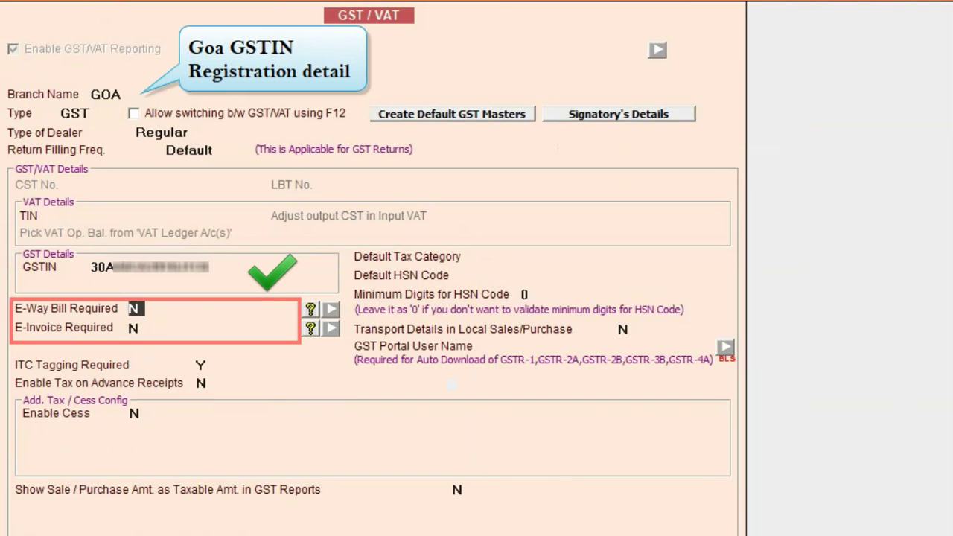
{"action": "key", "text": "y"}
{"action": "left_click", "coordinate": [134, 335]}
{"action": "key", "text": "y"}
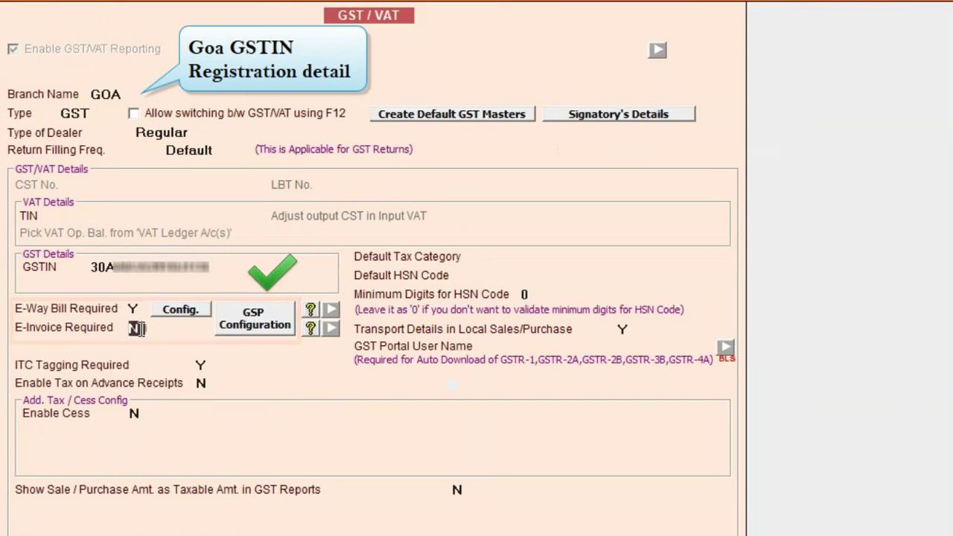
Fill the GSP Configuration user ID and password, then save the GOA GST settings
{"action": "left_click", "coordinate": [267, 327]}
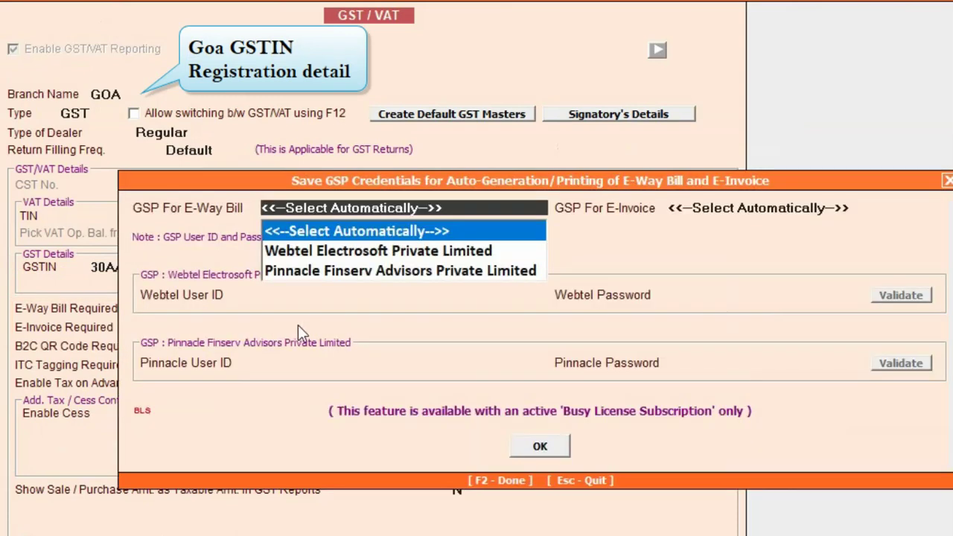
{"action": "key", "text": "Return"}
{"action": "key", "text": "Return"}
{"action": "key", "text": "ctrl+v"}
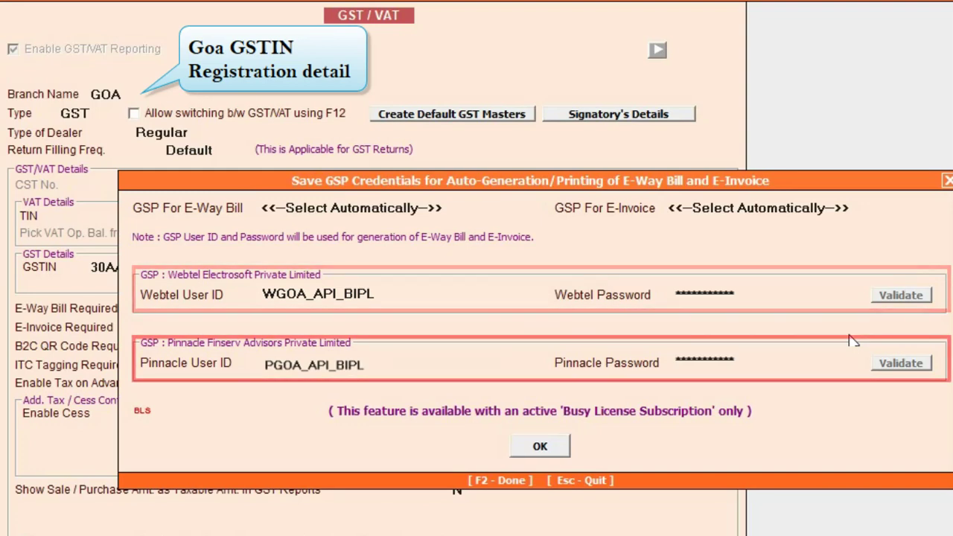
{"action": "key", "text": "F2"}
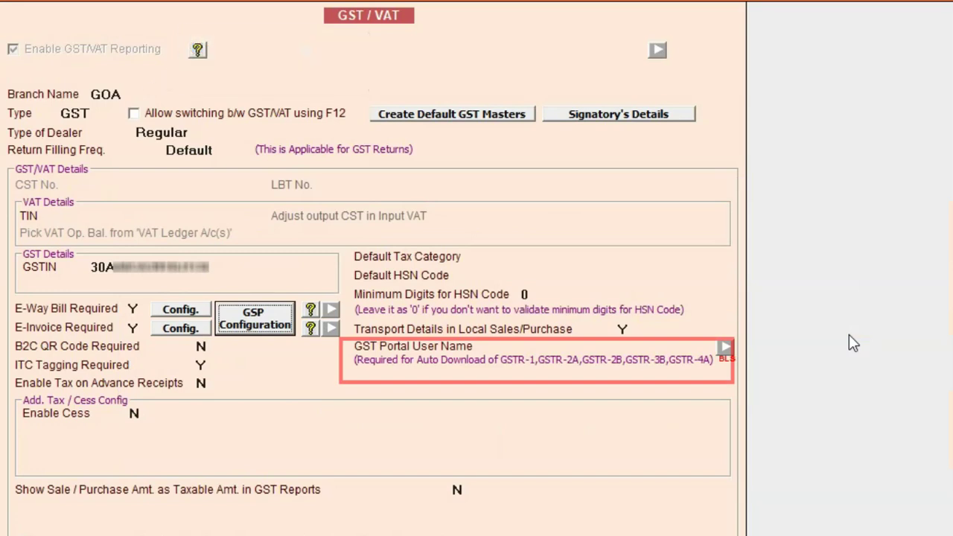
{"action": "key", "text": "Escape"}
{"action": "key", "text": "Return"}
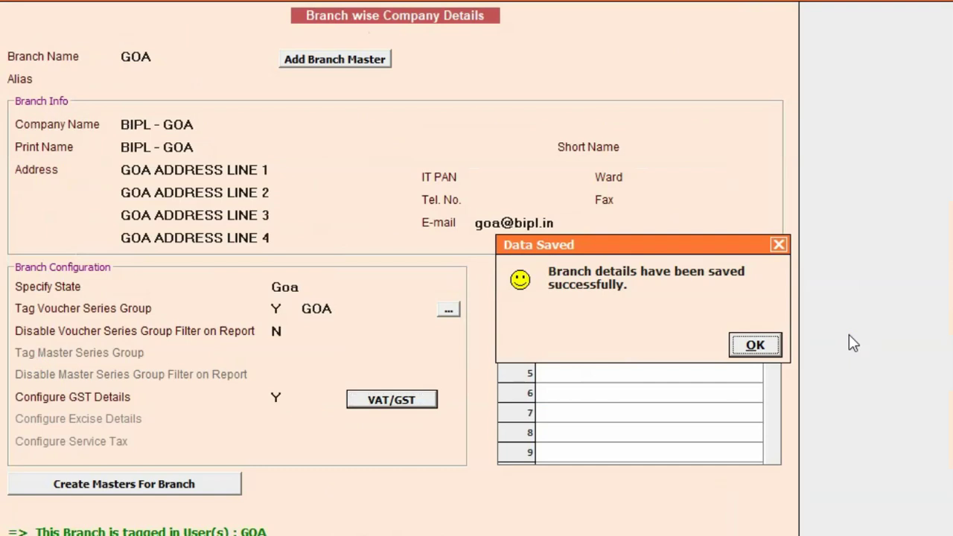
Add and save branch master KERALA with its own voucher series group, user and material centre
{"action": "key", "text": "Return"}
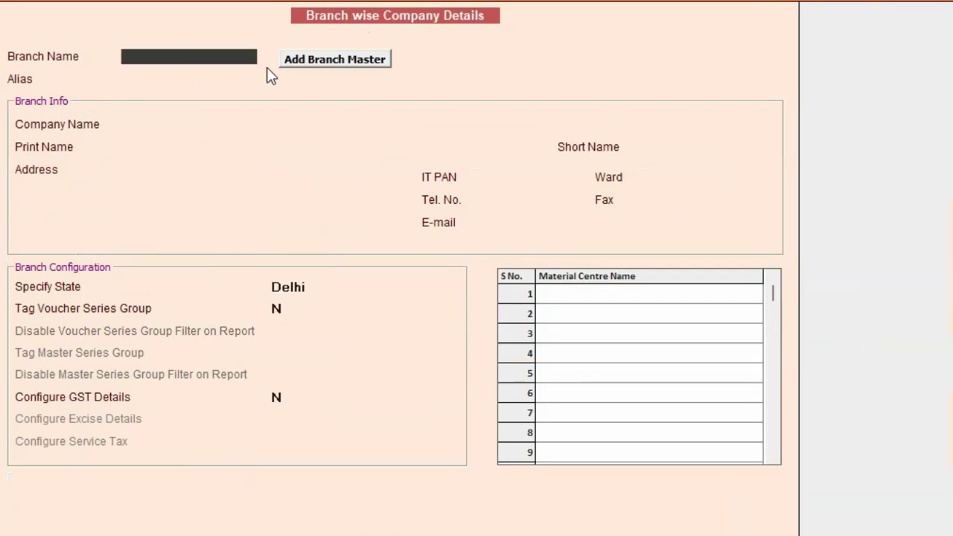
{"action": "left_click", "coordinate": [302, 59]}
{"action": "type", "text": "KERALA"}
{"action": "key", "text": "Return"}
{"action": "key", "text": "y"}
{"action": "key", "text": "Return"}
{"action": "key", "text": "y"}
{"action": "key", "text": "Return"}
{"action": "key", "text": "y"}
{"action": "key", "text": "Return"}
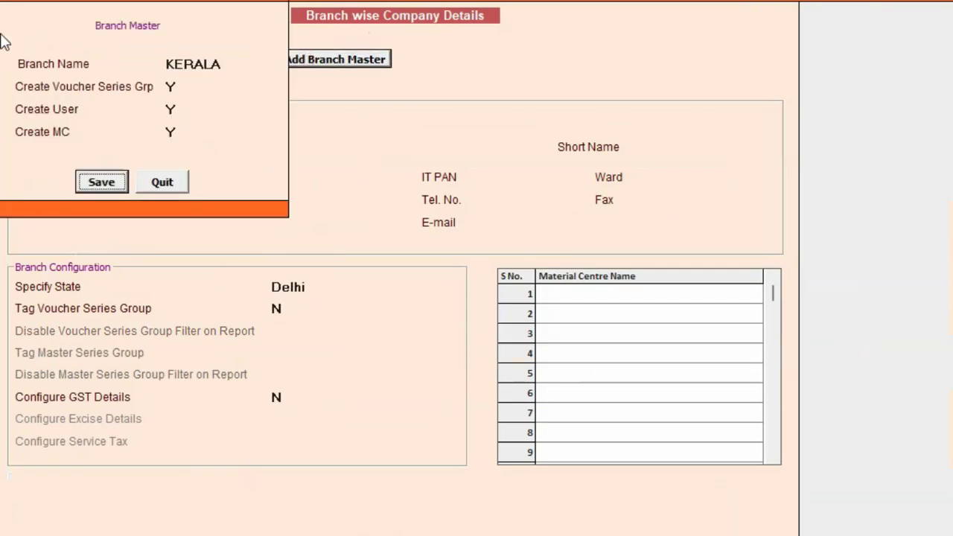
{"action": "key", "text": "Return"}
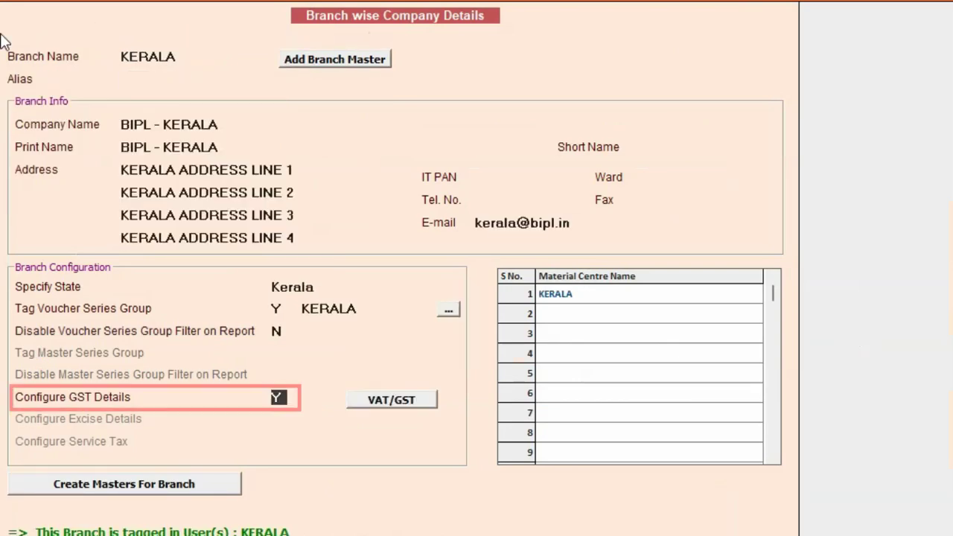
Enable E-Way Bill and E-Invoice in the KERALA branch's GST settings and save the branch
{"action": "left_click", "coordinate": [415, 403]}
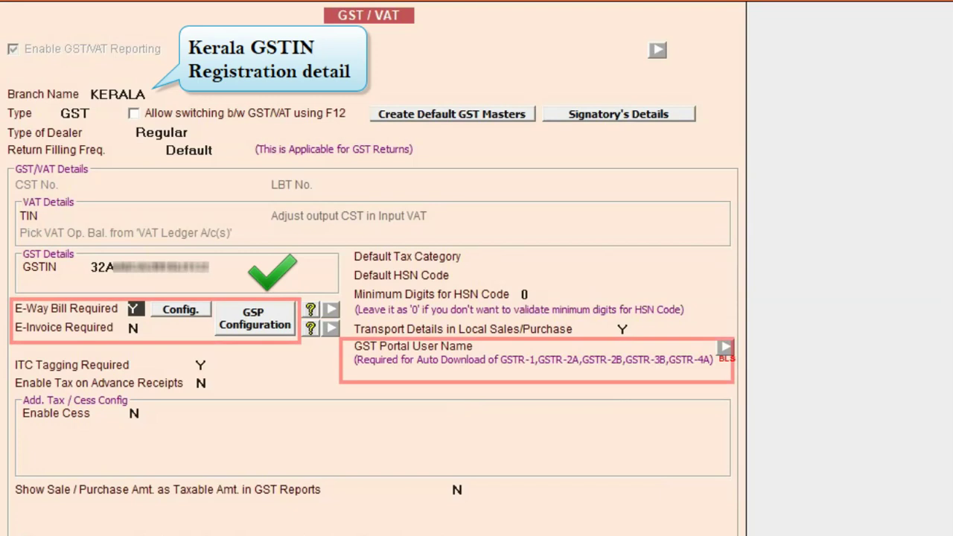
{"action": "key", "text": "Return"}
{"action": "key", "text": "y"}
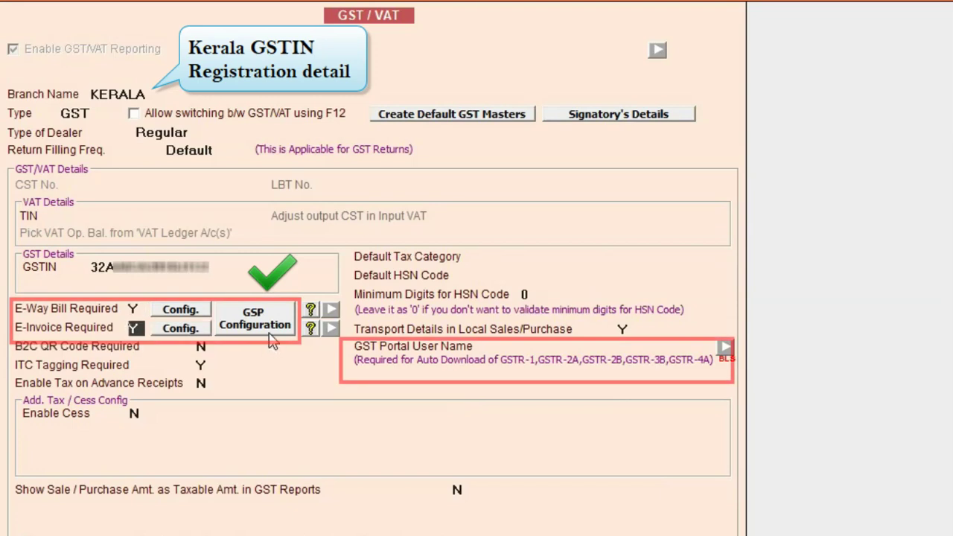
{"action": "key", "text": "Return"}
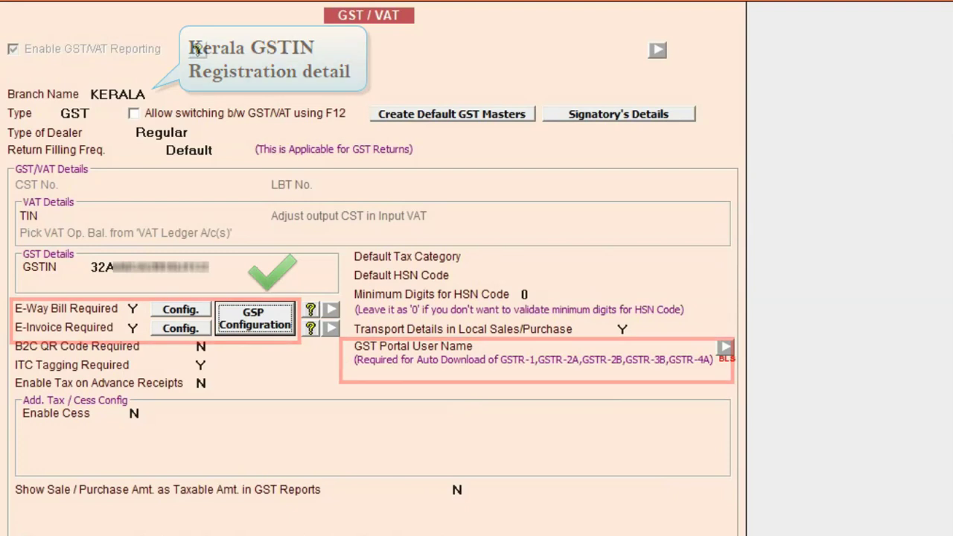
{"action": "key", "text": "ctrl+a"}
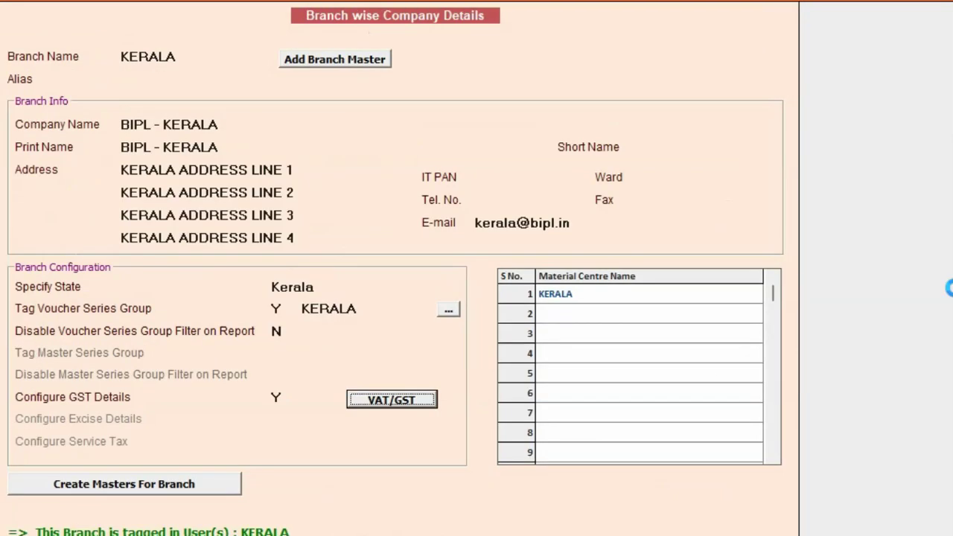
{"action": "key", "text": "ctrl+a"}
Dismiss the Data Saved message and leave Enterprise Features for the main screen
{"action": "key", "text": "Return"}
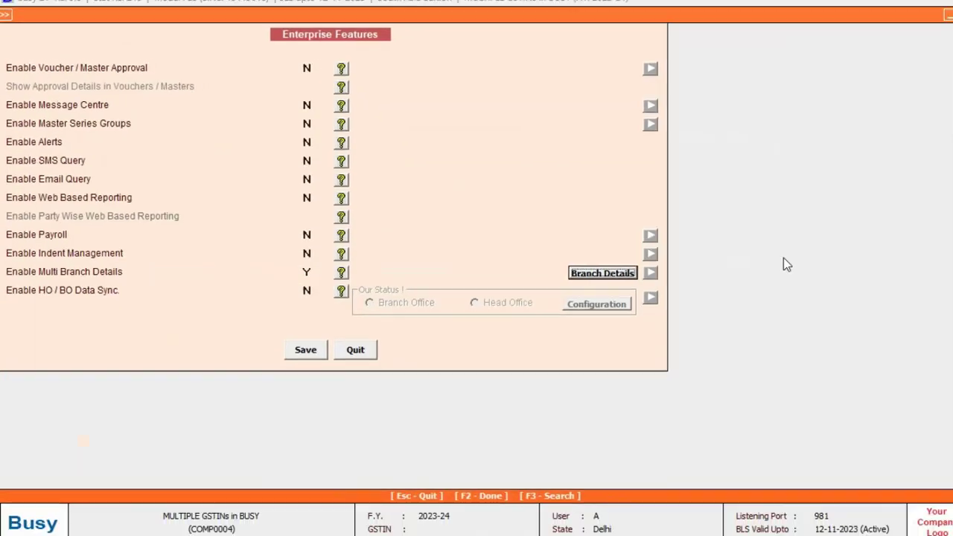
{"action": "key", "text": "Escape"}
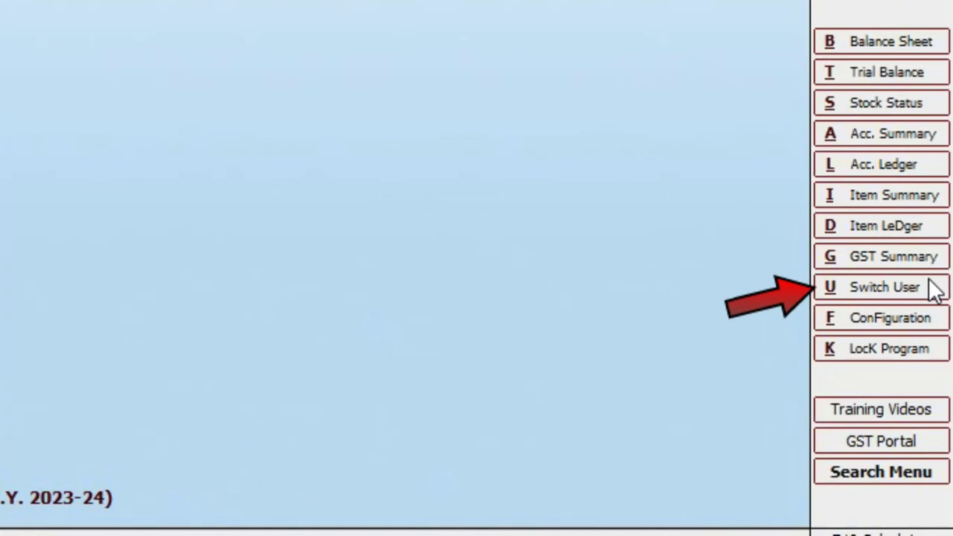
Switch user and log in with the Delhi branch user's credentials to load BIPL - DELHI
{"action": "left_click", "coordinate": [932, 289]}
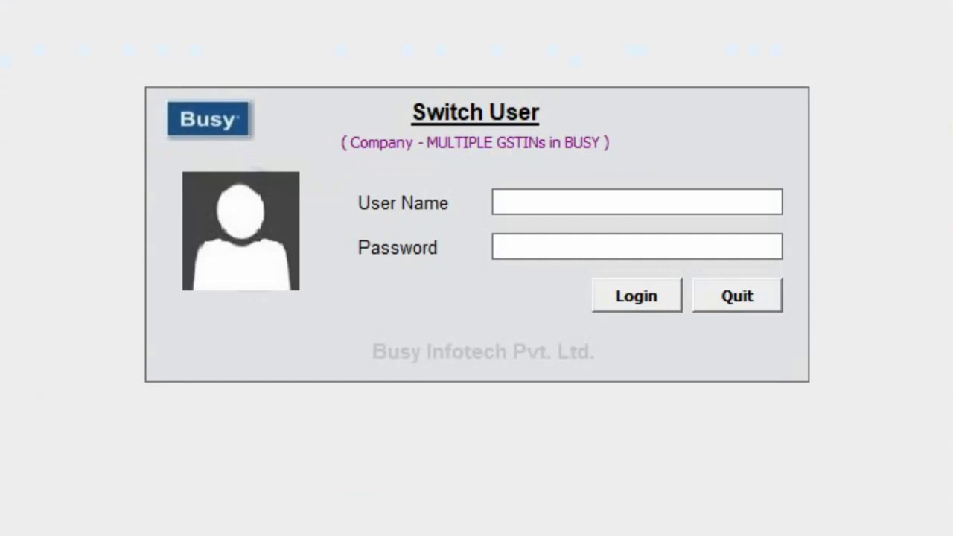
{"action": "type", "text": "delhi"}
{"action": "type", "text": "delhi"}
{"action": "key", "text": "Return"}
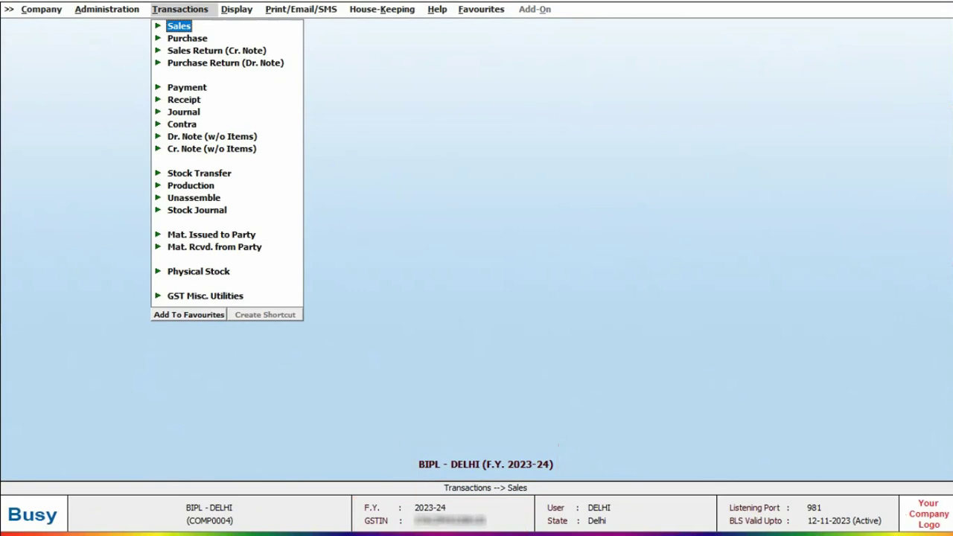
Save sales voucher 1 for one BUSY 21 at 12,000 (14,160.00 total), then close the invoice preview
{"action": "key", "text": "Return"}
{"action": "key", "text": "Return"}
{"action": "key", "text": "Return"}
{"action": "key", "text": "Return"}
{"action": "type", "text": "1"}
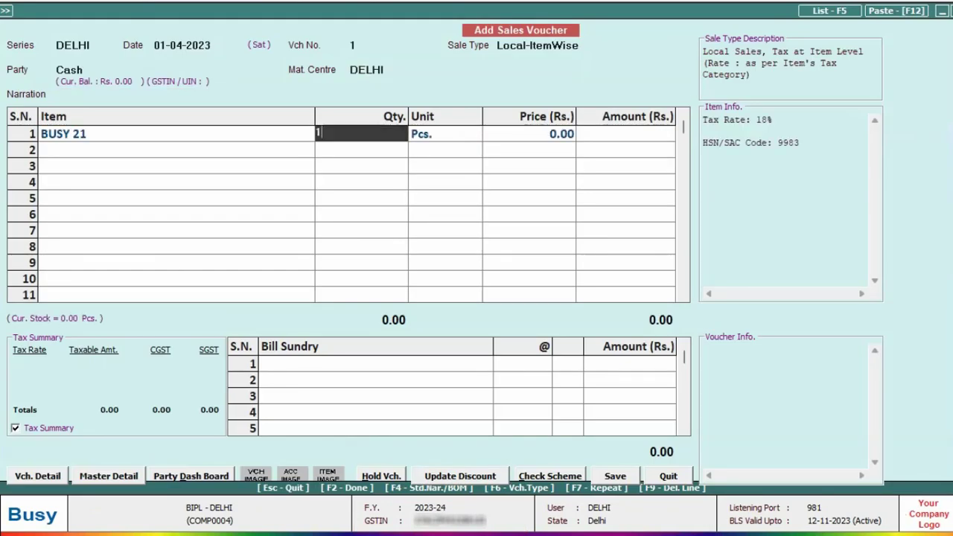
{"action": "key", "text": "Return"}
{"action": "key", "text": "Return"}
{"action": "key", "text": "Return"}
{"action": "key", "text": "Return"}
{"action": "key", "text": "Return"}
{"action": "key", "text": "Return"}
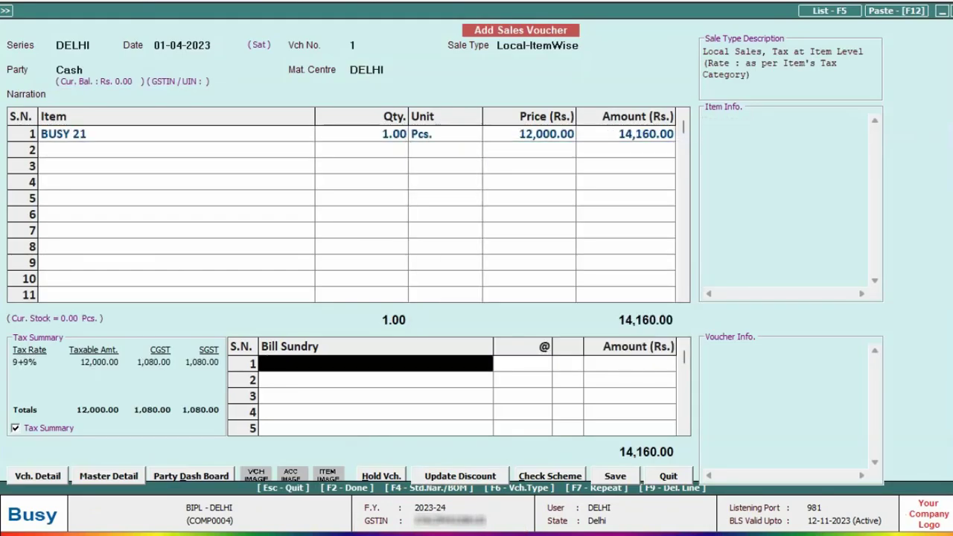
{"action": "key", "text": "Return"}
{"action": "key", "text": "Return"}
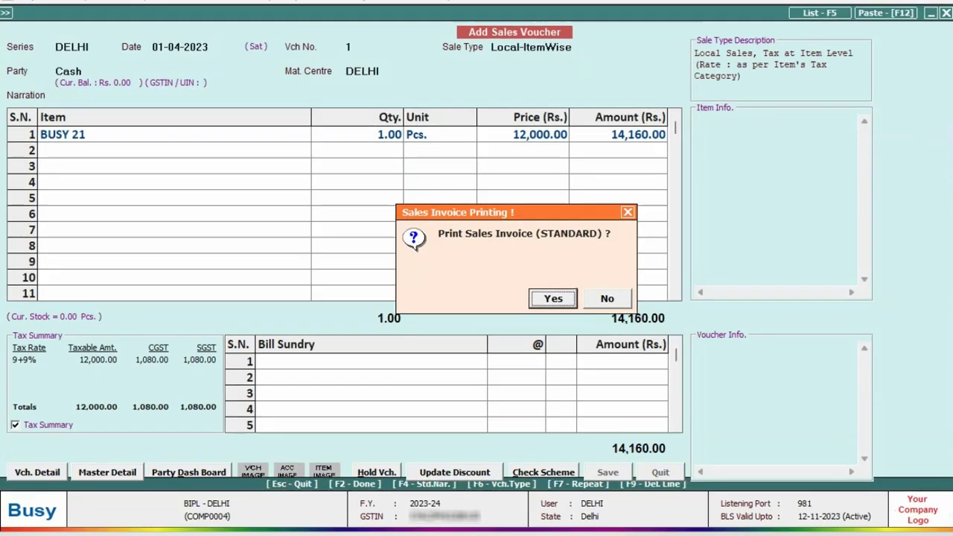
{"action": "key", "text": "Return"}
{"action": "key", "text": "Return"}
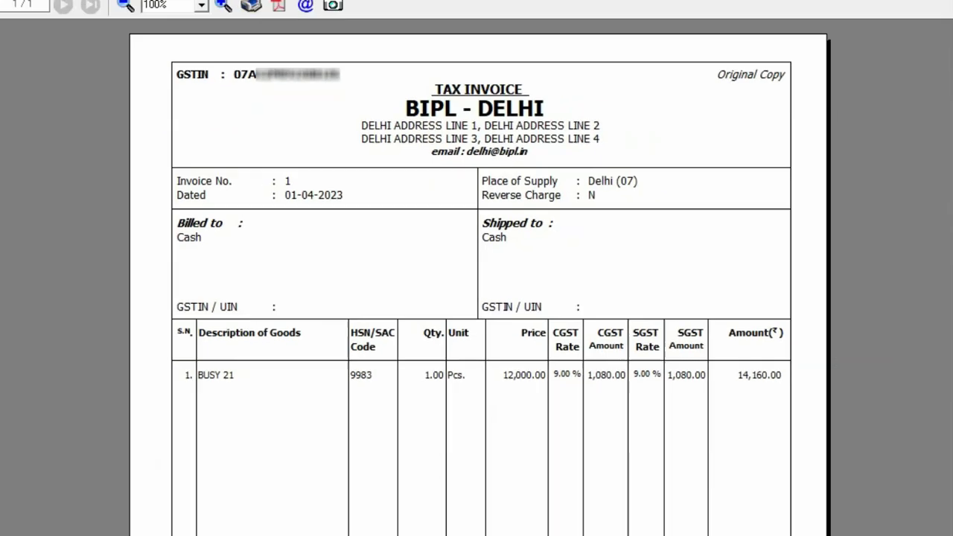
{"action": "key", "text": "Escape"}
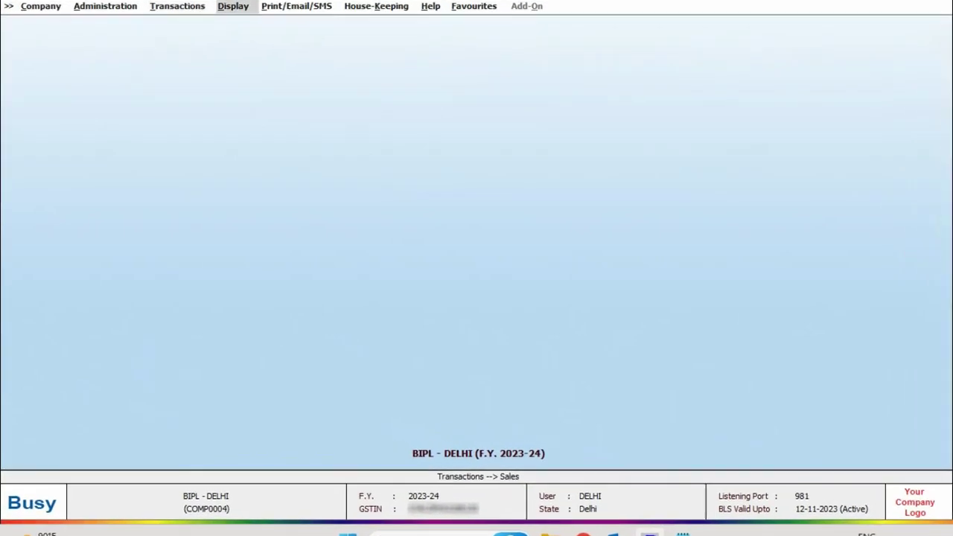
Open the Delhi GSTR-3B showing 12,000 taxable and 1,080 CGST and SGST, then close it
{"action": "key", "text": "Down"}
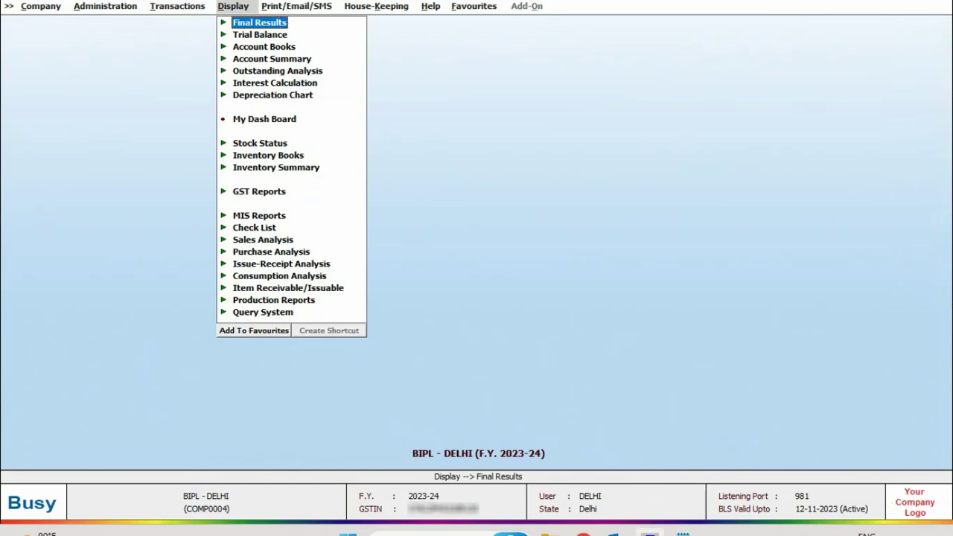
{"action": "key", "text": "g"}
{"action": "key", "text": "Right"}
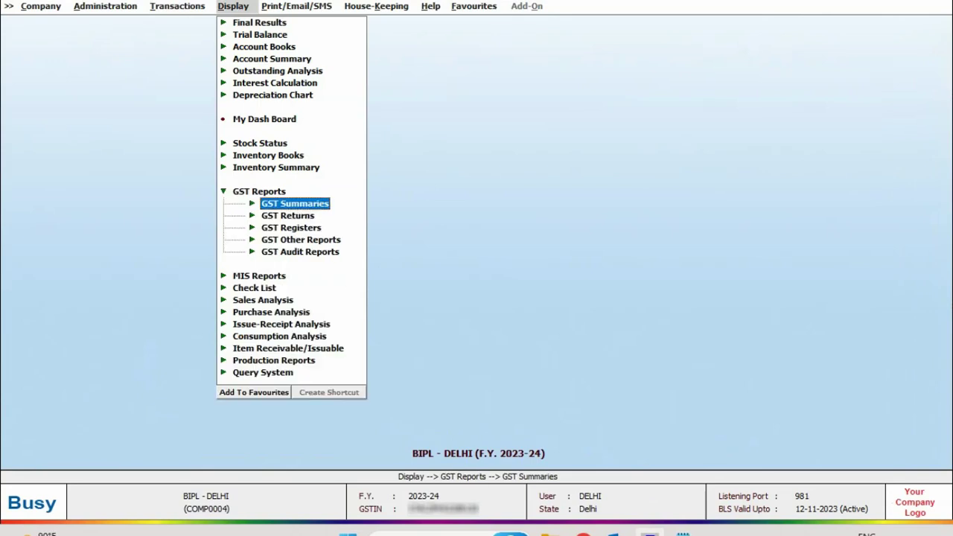
{"action": "key", "text": "Down"}
{"action": "key", "text": "Right"}
{"action": "key", "text": "Down"}
{"action": "key", "text": "Down"}
{"action": "key", "text": "Down"}
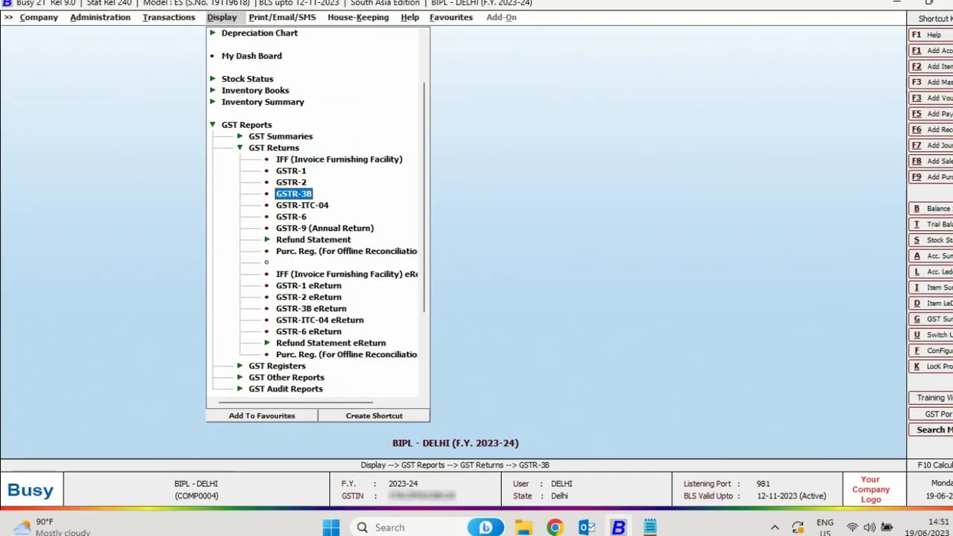
{"action": "key", "text": "Return"}
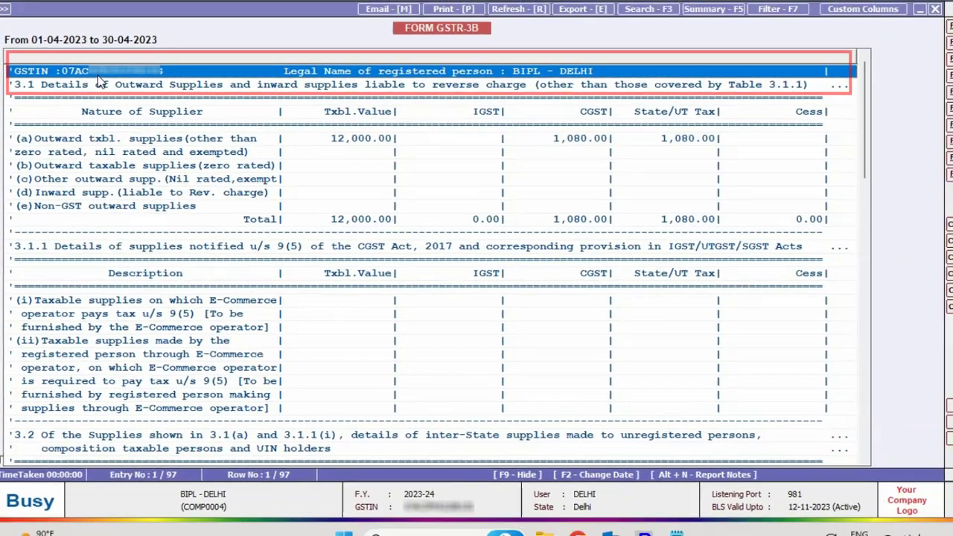
{"action": "key", "text": "Escape"}
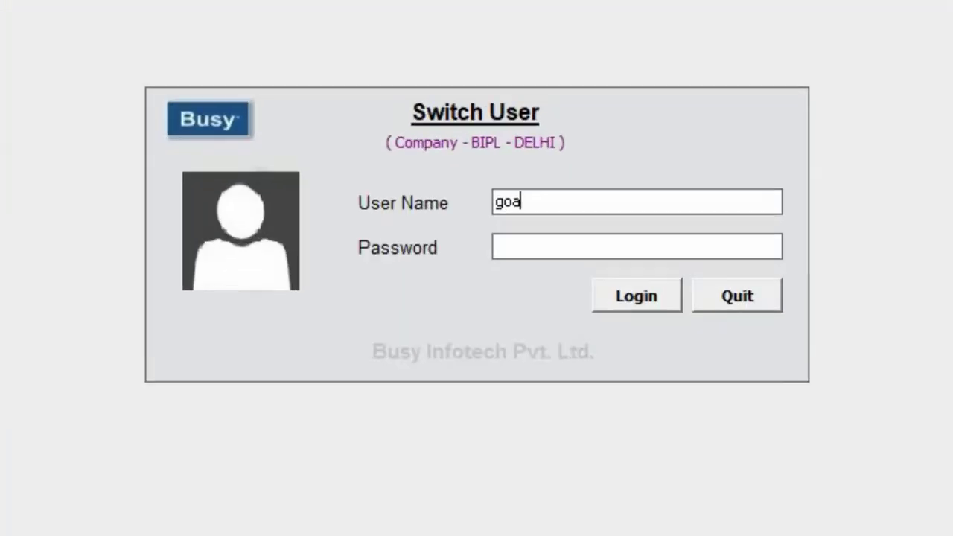
Log in with the Goa branch user's credentials
{"action": "key", "text": "Return"}
{"action": "type", "text": "1"}
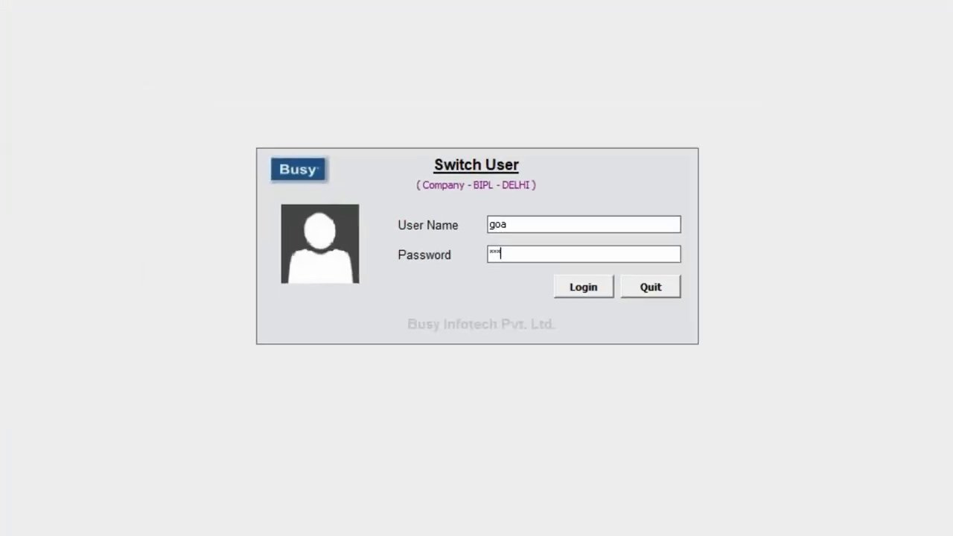
{"action": "key", "text": "Return"}
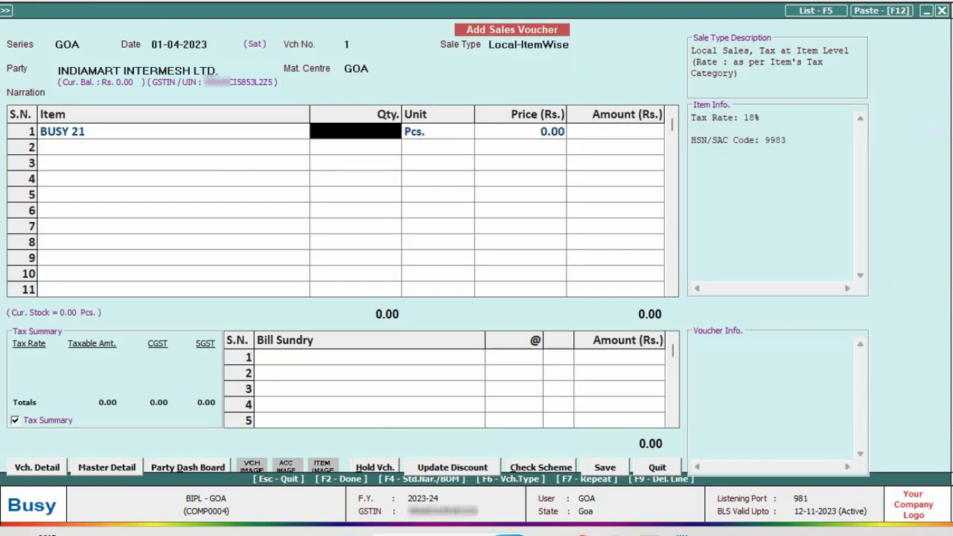
Enter a sale of one BUSY 21 at 14,000 to INDIAMART INTERMESH LTD
{"action": "type", "text": "1"}
{"action": "key", "text": "Return"}
{"action": "type", "text": "14000"}
{"action": "key", "text": "Return"}
{"action": "key", "text": "Return"}
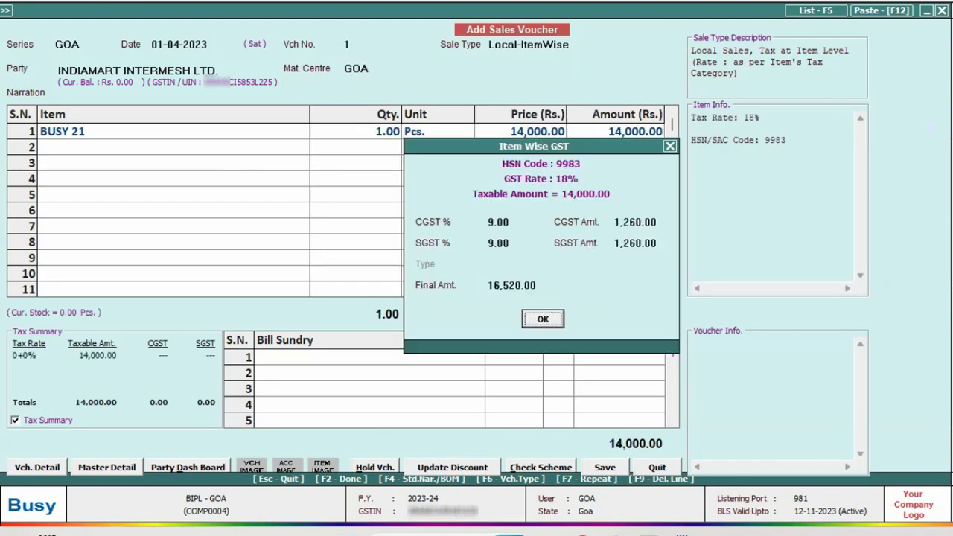
{"action": "key", "text": "Return"}
{"action": "key", "text": "F2"}
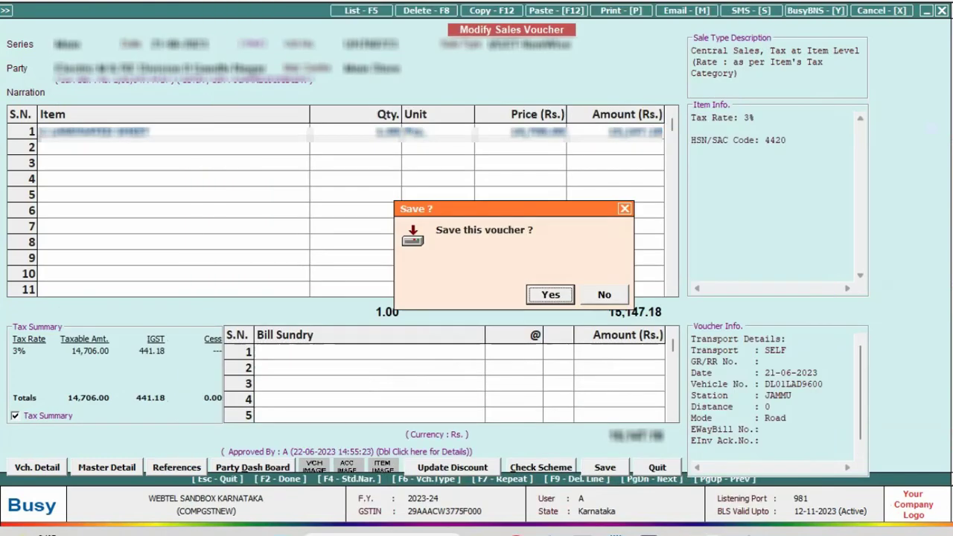
Save the 15,147.18 voucher, generate its e-invoice with IRN, and print the e-way bill
{"action": "key", "text": "Return"}
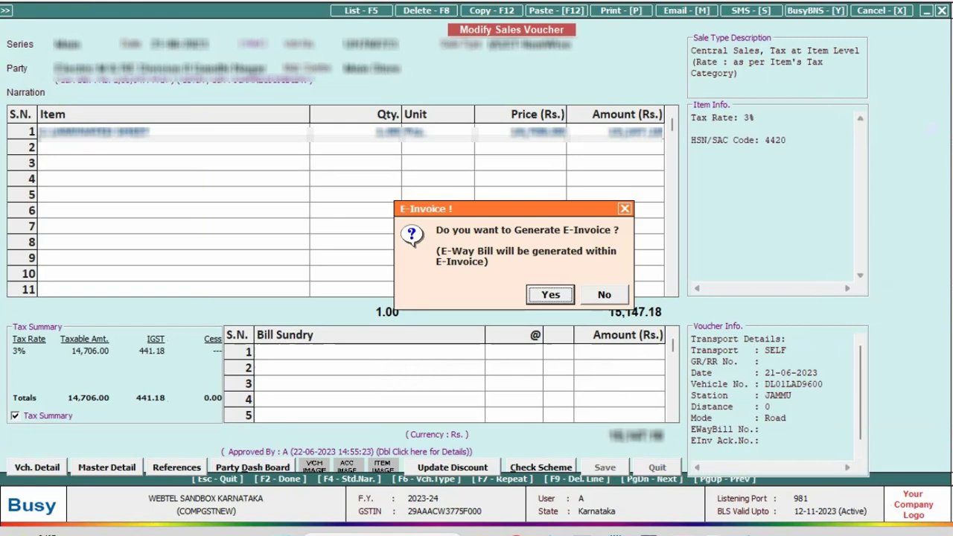
{"action": "key", "text": "Return"}
{"action": "key", "text": "Return"}
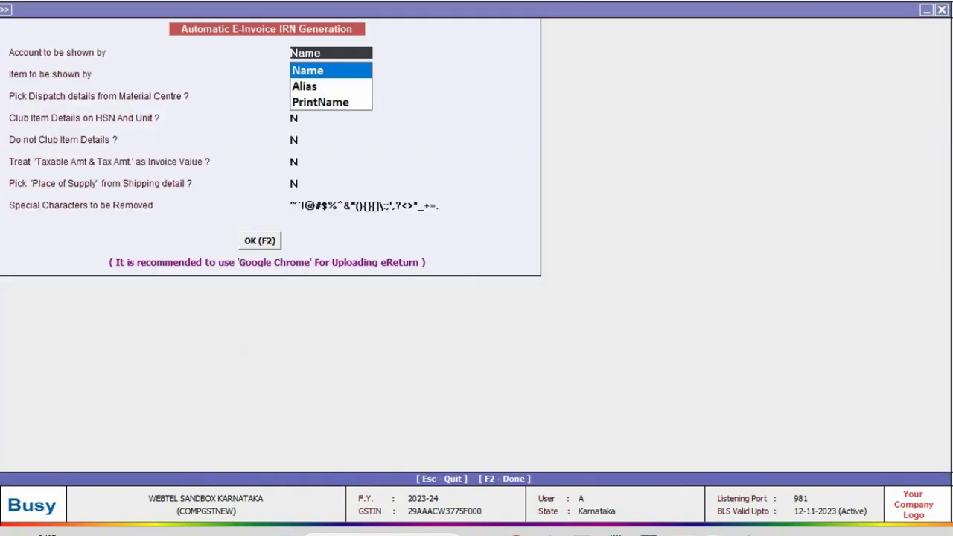
{"action": "key", "text": "F2"}
{"action": "key", "text": "Return"}
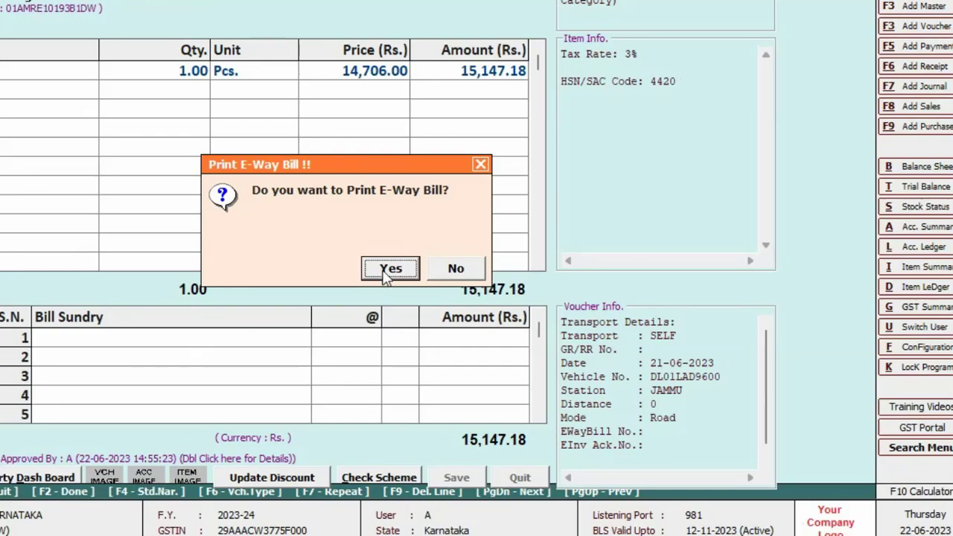
{"action": "left_click", "coordinate": [390, 269]}
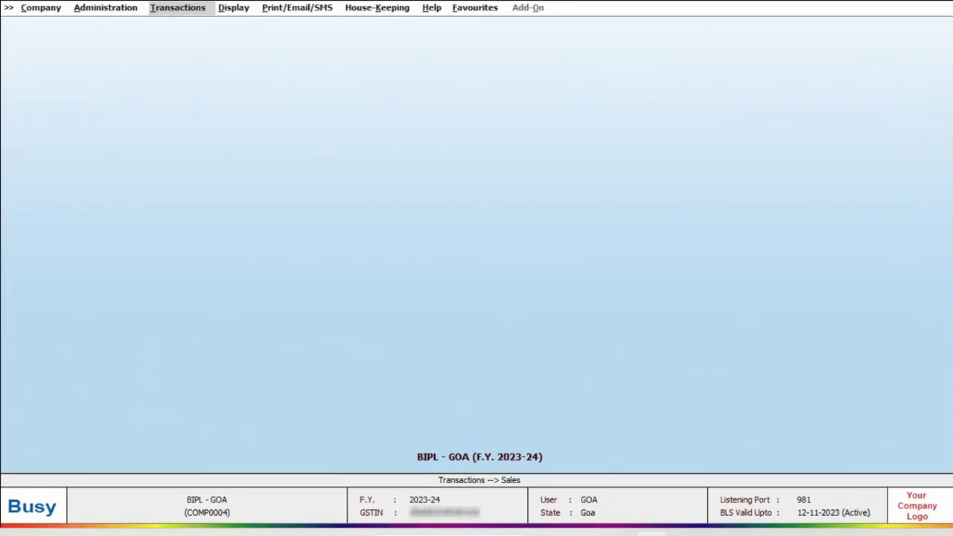
Show the Goa GSTR-3B up to 30-04-2023: 14,000 taxable, 1,260 CGST and SGST
{"action": "key", "text": "Right"}
{"action": "key", "text": "Return"}
{"action": "key", "text": "Down"}
{"action": "key", "text": "Return"}
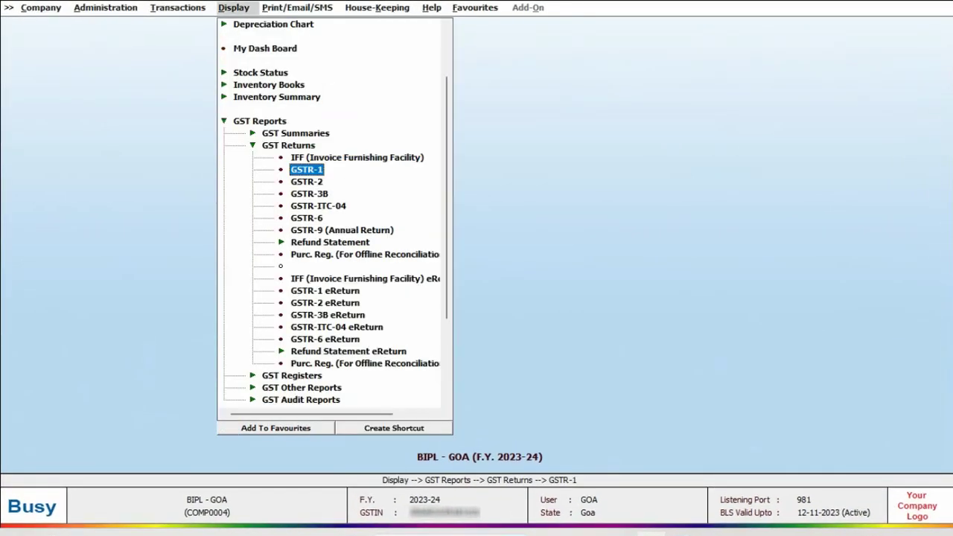
{"action": "key", "text": "Down"}
{"action": "key", "text": "Down"}
{"action": "key", "text": "Down"}
{"action": "key", "text": "Return"}
{"action": "key", "text": "Return"}
{"action": "type", "text": "30-04-2023"}
{"action": "key", "text": "F2"}
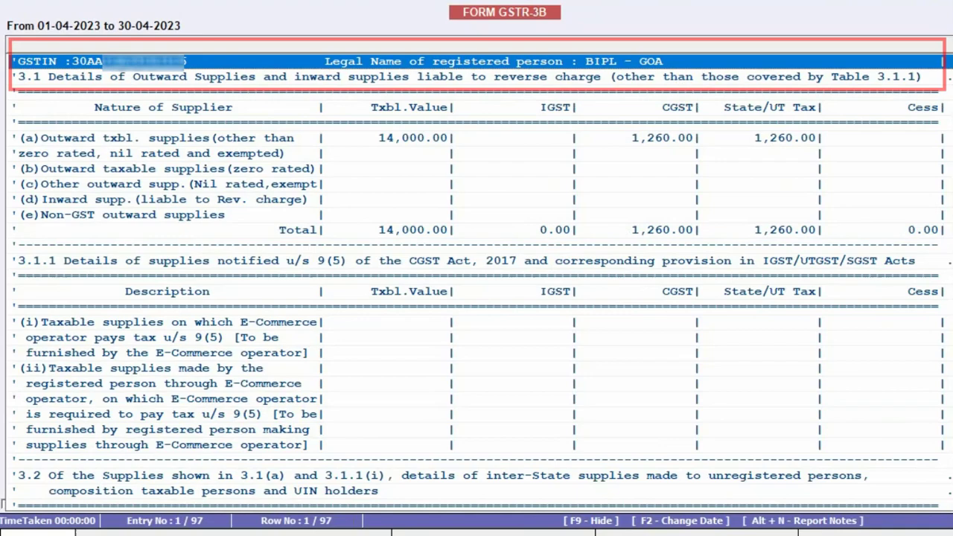
Close the GSTR-3B and bring up the GSTR-1 eReturn generation options
{"action": "key", "text": "Escape"}
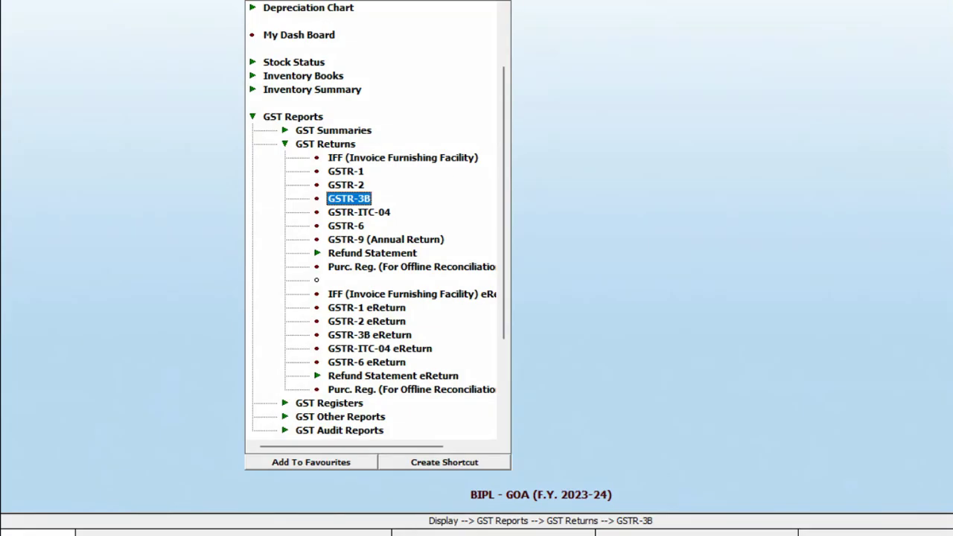
{"action": "key", "text": "Down"}
{"action": "key", "text": "Down"}
{"action": "key", "text": "Down"}
{"action": "key", "text": "Down"}
{"action": "key", "text": "Down"}
{"action": "key", "text": "Down"}
{"action": "key", "text": "Down"}
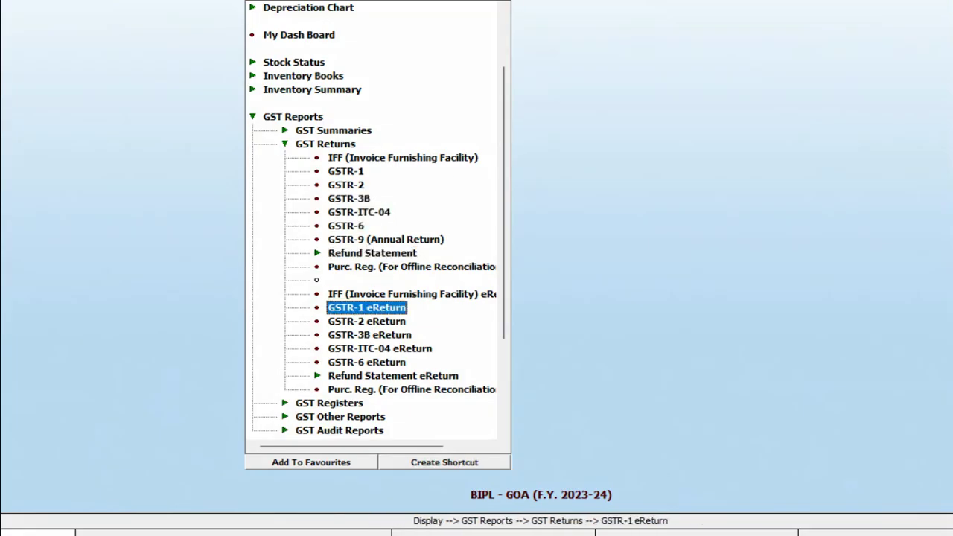
{"action": "key", "text": "Return"}
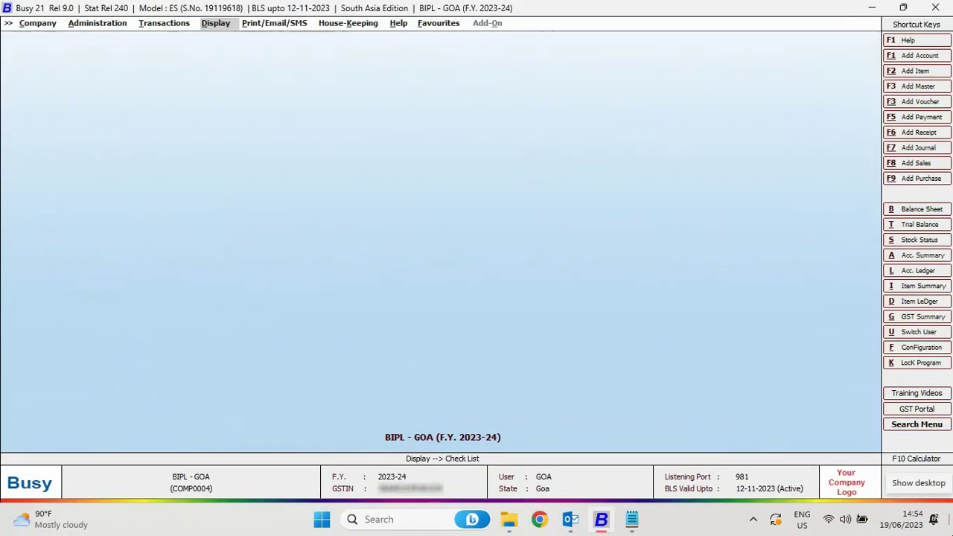
Log in as KERALA and enter a KERALA-series sale of one BUSY 21 at 16,000 (18,880 total)
{"action": "type", "text": "u"}
{"action": "type", "text": "ker"}
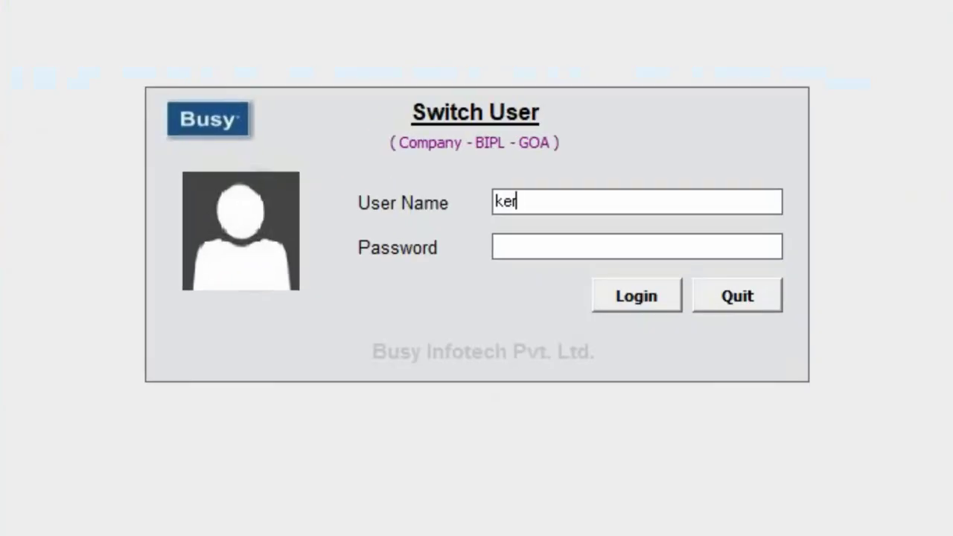
{"action": "type", "text": "ala"}
{"action": "key", "text": "Return"}
{"action": "key", "text": "Return"}
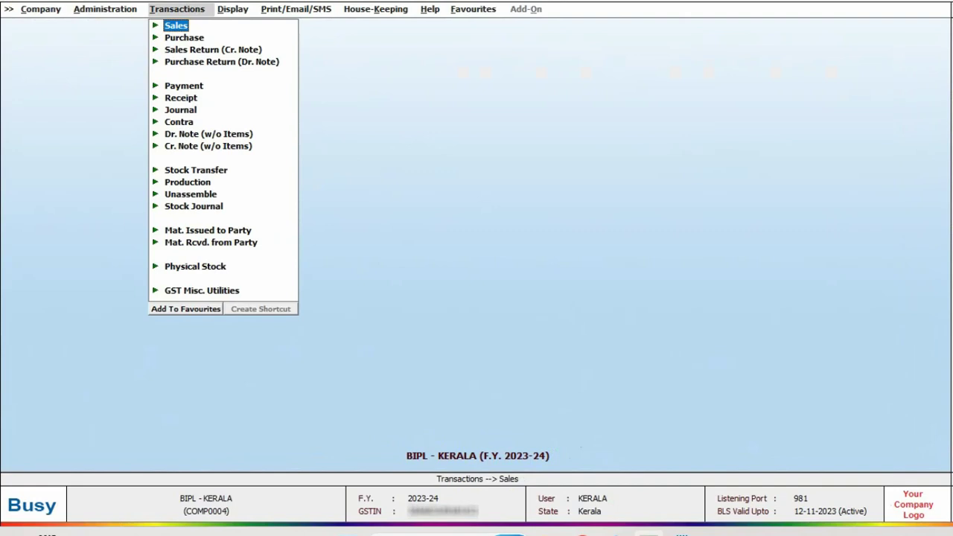
{"action": "key", "text": "Return"}
{"action": "key", "text": "Return"}
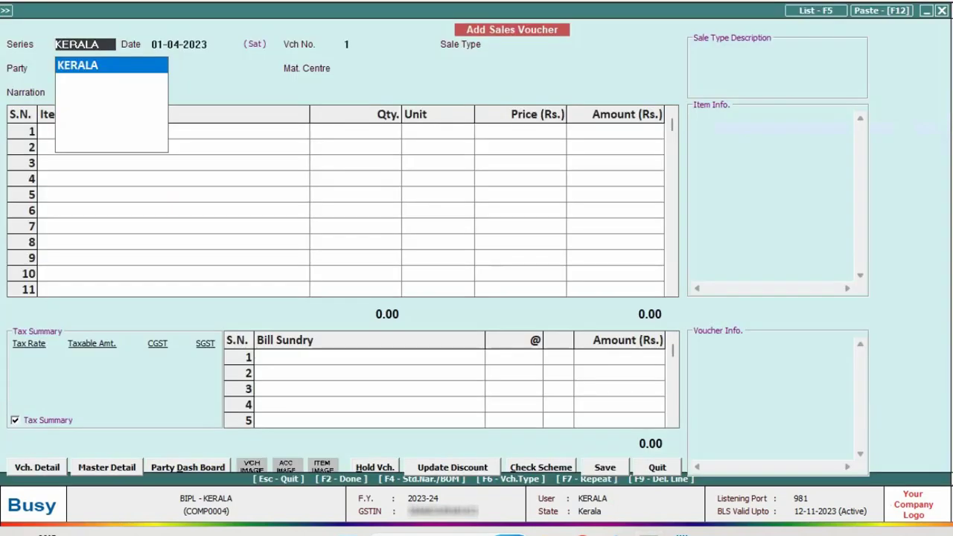
{"action": "key", "text": "Return"}
{"action": "key", "text": "Return"}
{"action": "key", "text": "Return"}
{"action": "key", "text": "Return"}
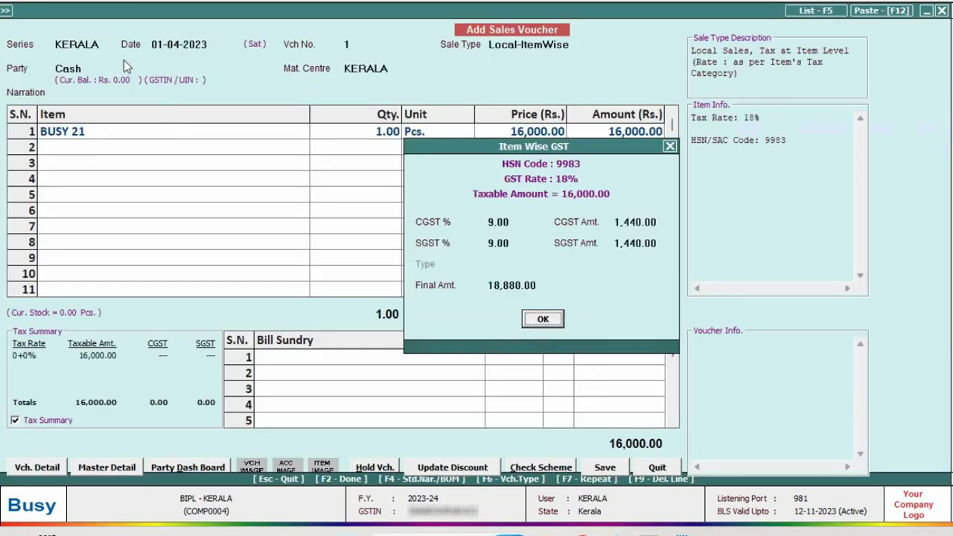
{"action": "key", "text": "Return"}
{"action": "key", "text": "F2"}
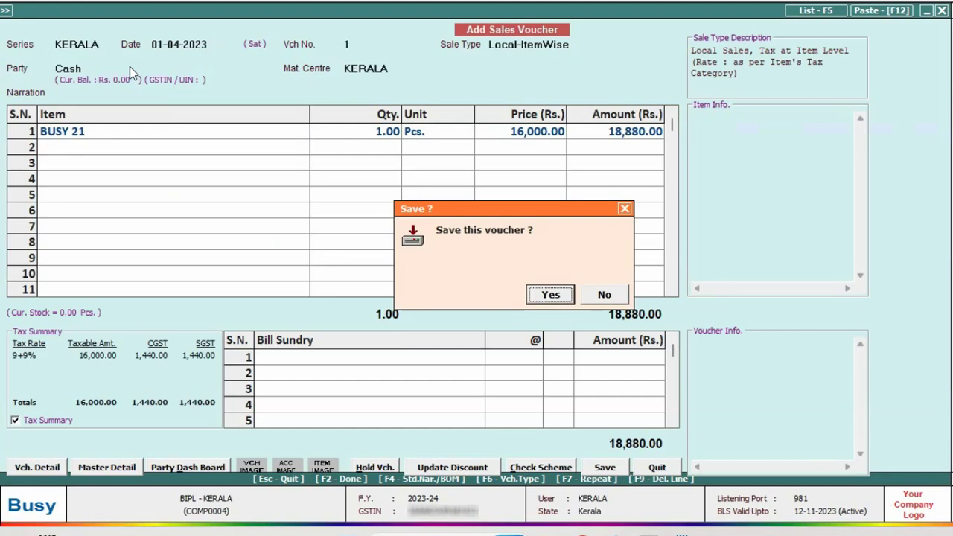
{"action": "key", "text": "Return"}
{"action": "key", "text": "Return"}
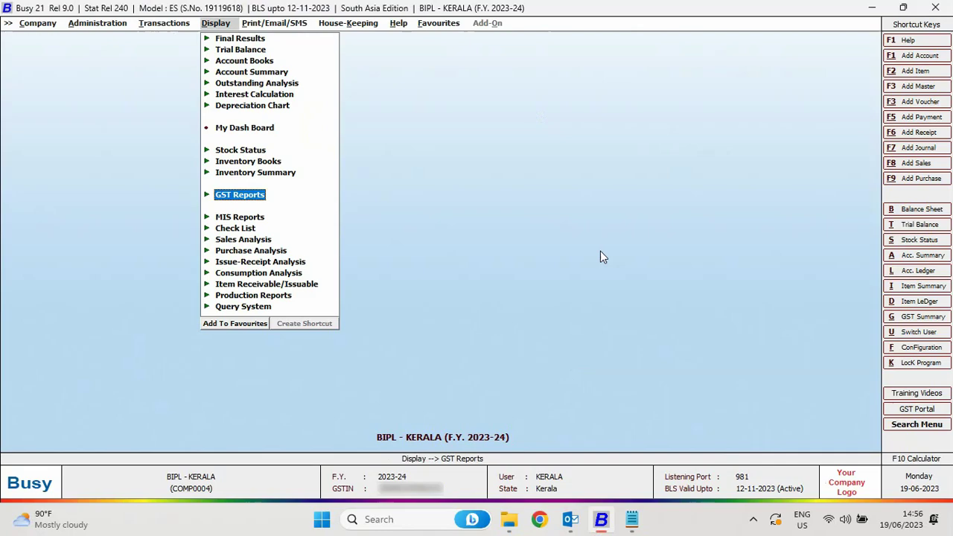
{"action": "key", "text": "Return"}
{"action": "key", "text": "Down"}
{"action": "key", "text": "Return"}
{"action": "key", "text": "Down"}
{"action": "key", "text": "Down"}
{"action": "key", "text": "Down"}
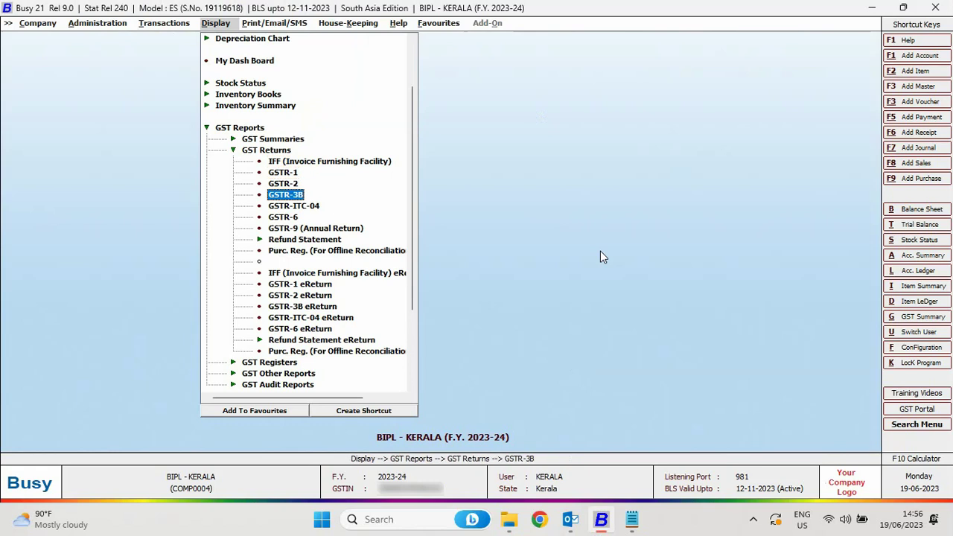
{"action": "key", "text": "Return"}
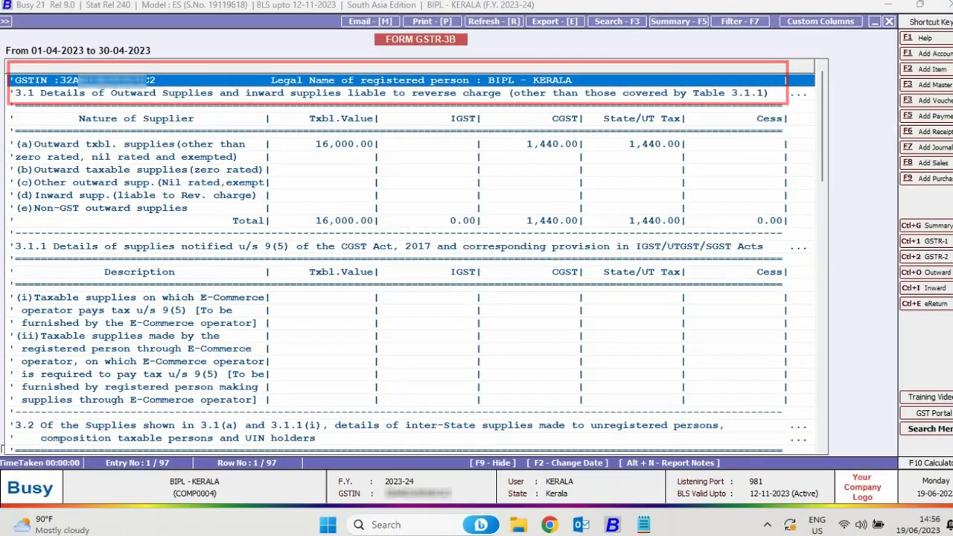
{"action": "key", "text": "Escape"}
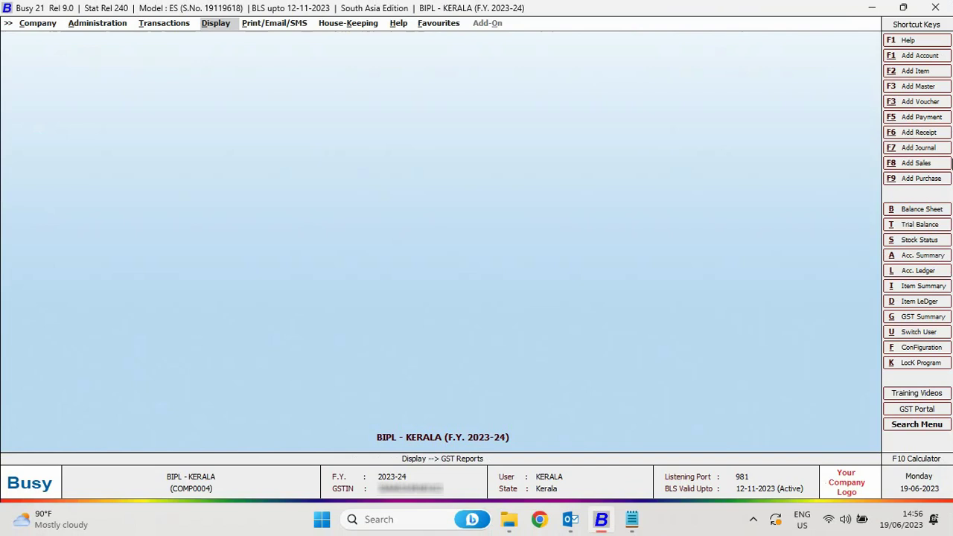
Log in with the consolidated multi-GSTIN company user's credentials
{"action": "type", "text": "ua"}
{"action": "key", "text": "Return"}
{"action": "type", "text": "a"}
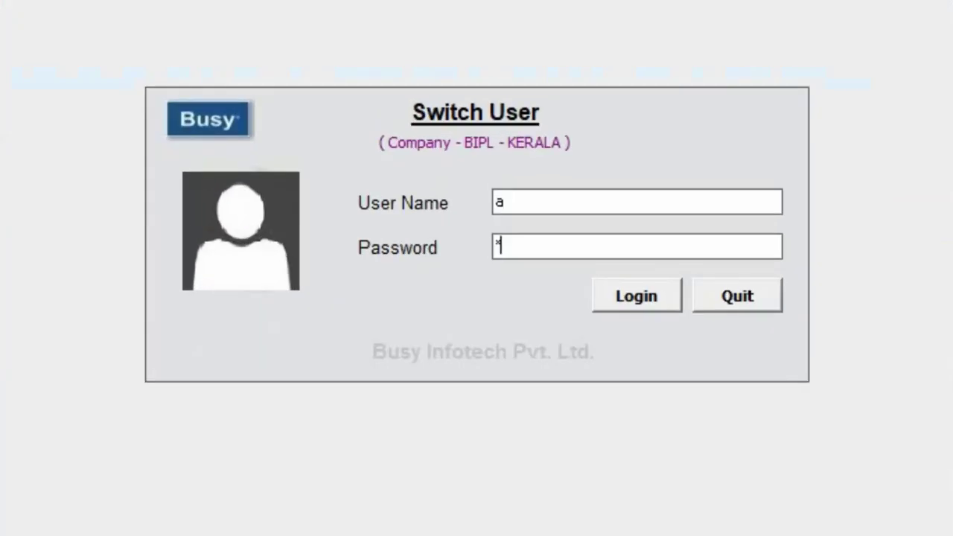
{"action": "key", "text": "Return"}
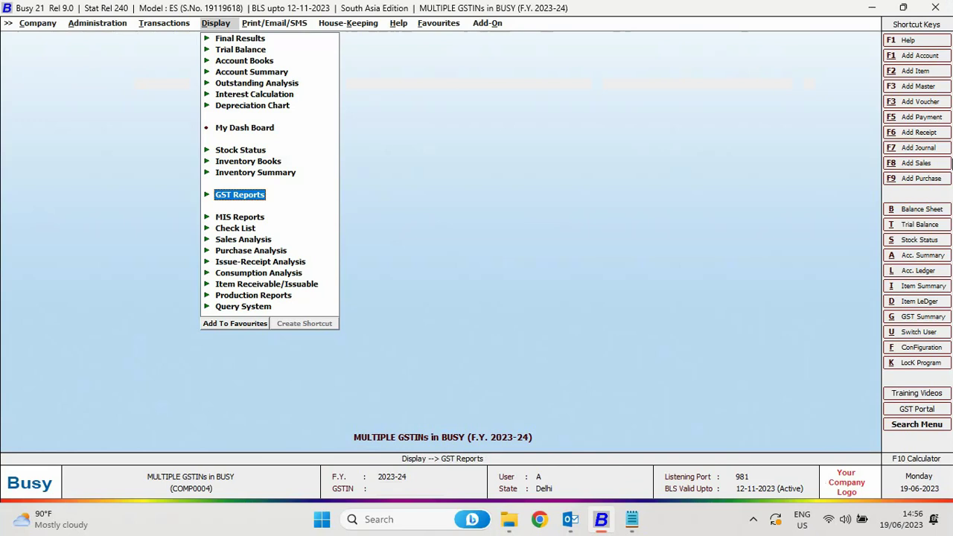
Set up the Balance Sheet for <<-ALL->> branches starting 01-04-2023
{"action": "key", "text": "Up"}
{"action": "key", "text": "Up"}
{"action": "key", "text": "Up"}
{"action": "key", "text": "Up"}
{"action": "key", "text": "Up"}
{"action": "key", "text": "Up"}
{"action": "key", "text": "Up"}
{"action": "key", "text": "Up"}
{"action": "key", "text": "Up"}
{"action": "key", "text": "Up"}
{"action": "key", "text": "Up"}
{"action": "key", "text": "Return"}
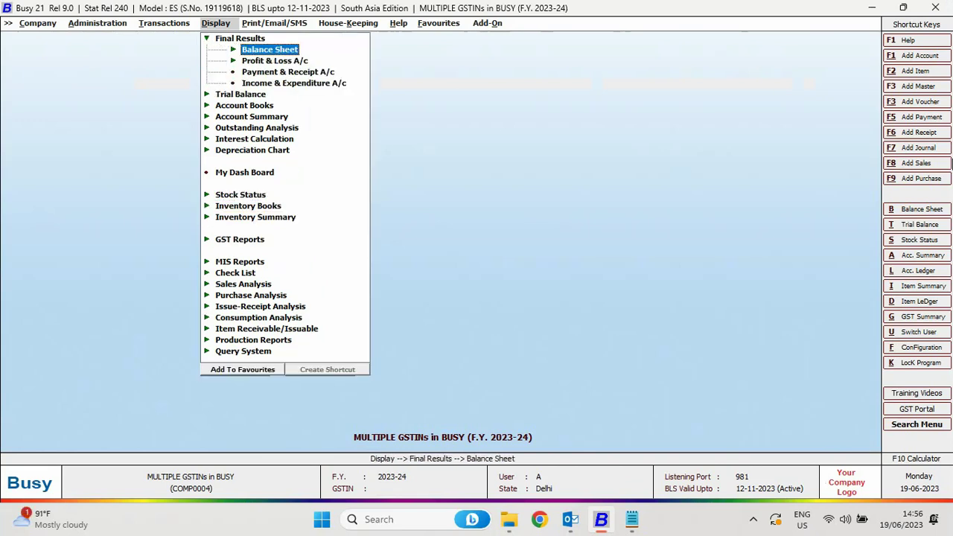
{"action": "key", "text": "Return"}
{"action": "key", "text": "Return"}
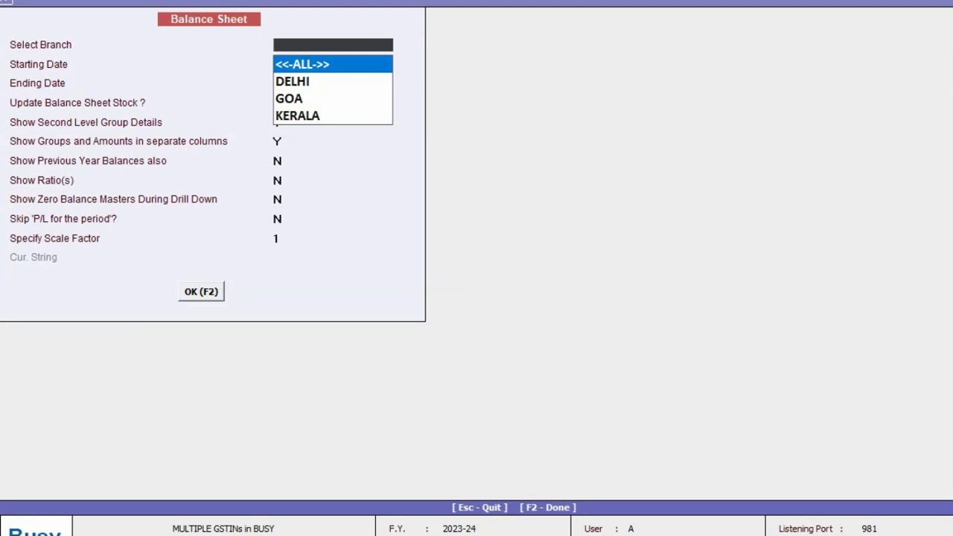
{"action": "key", "text": "Down"}
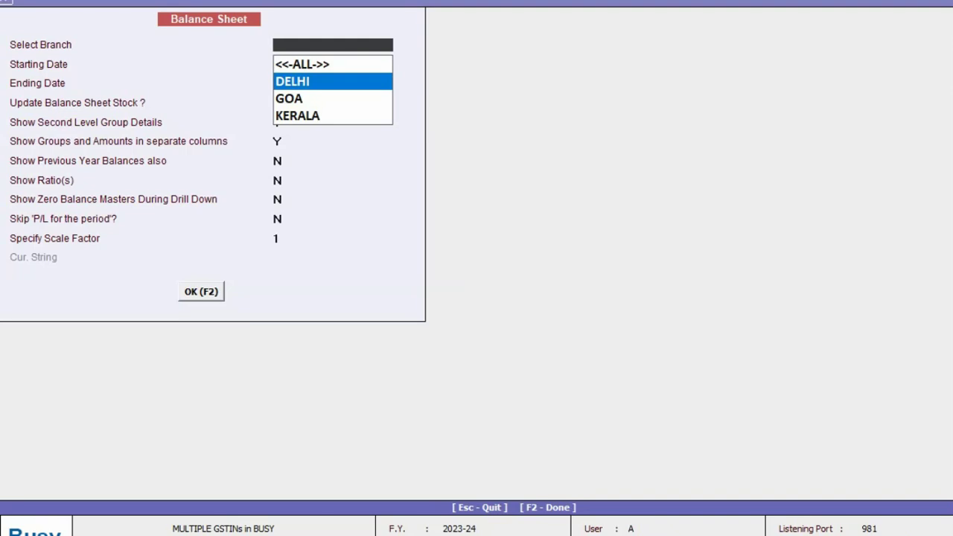
{"action": "key", "text": "Down"}
{"action": "key", "text": "Down"}
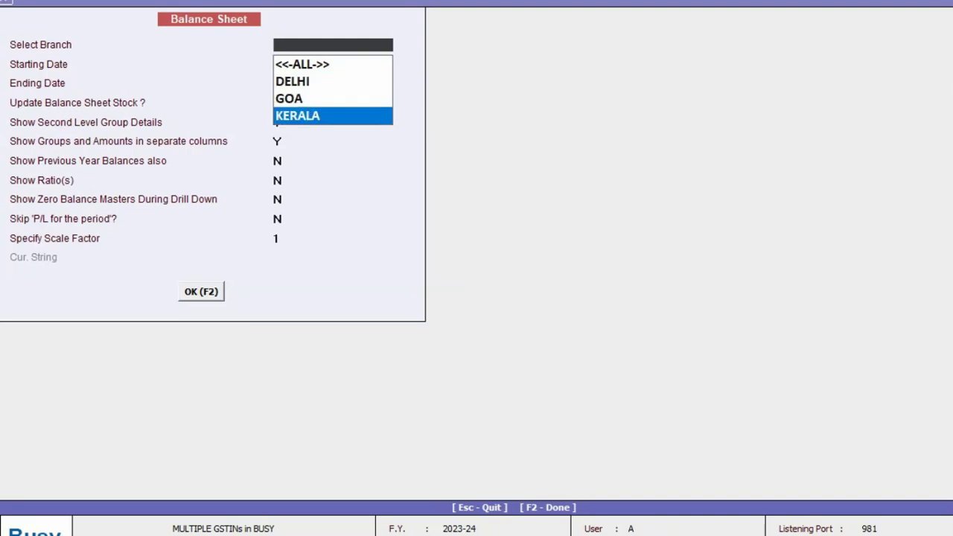
{"action": "key", "text": "Down"}
{"action": "key", "text": "Return"}
{"action": "key", "text": "Return"}
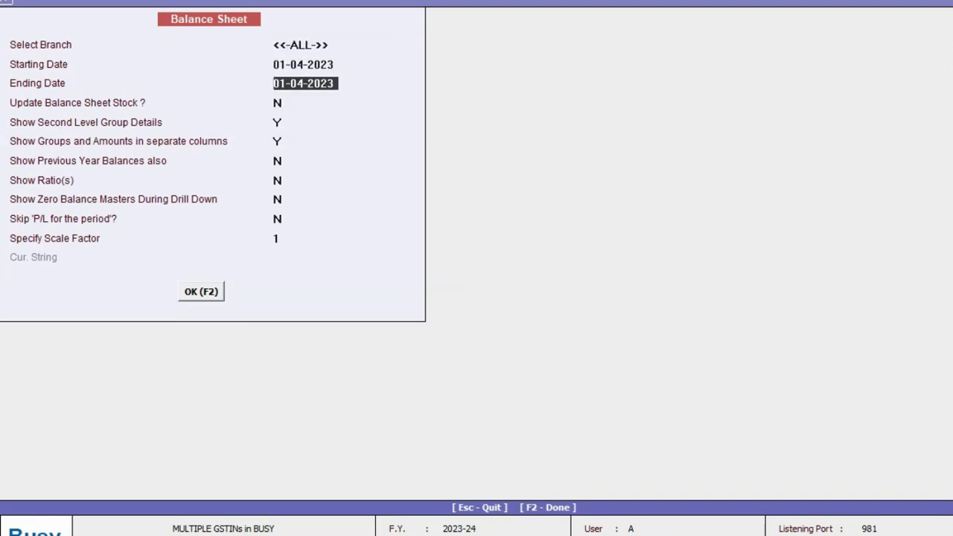
{"action": "type", "text": "30-"}
Run the report to 30-04-2023 and review April's Sales ledger: Goa, Delhi, Kerala sales totalling 42,000.00
{"action": "key", "text": "Return"}
{"action": "key", "text": "F2"}
{"action": "key", "text": "Return"}
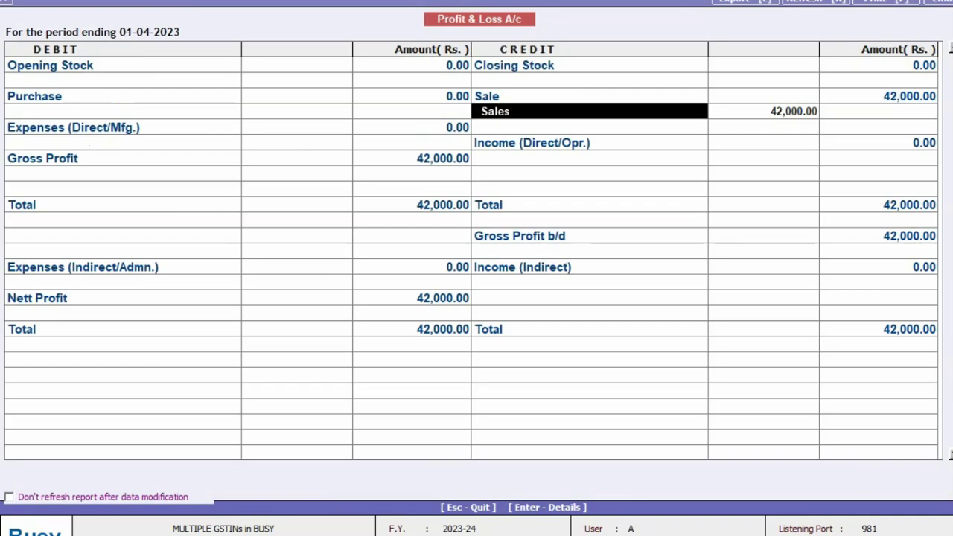
{"action": "key", "text": "Return"}
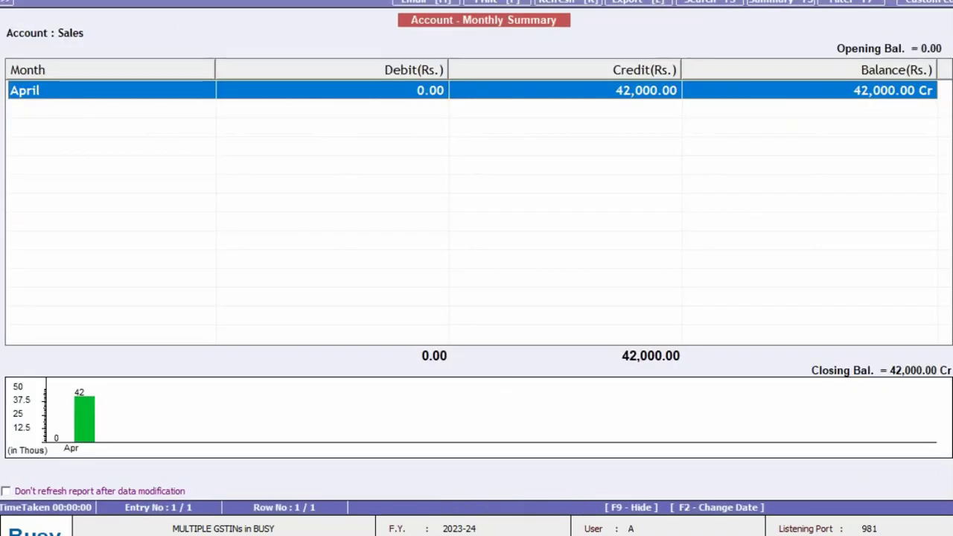
{"action": "key", "text": "Return"}
{"action": "key", "text": "Down"}
{"action": "key", "text": "Down"}
{"action": "key", "text": "Up"}
{"action": "key", "text": "Up"}
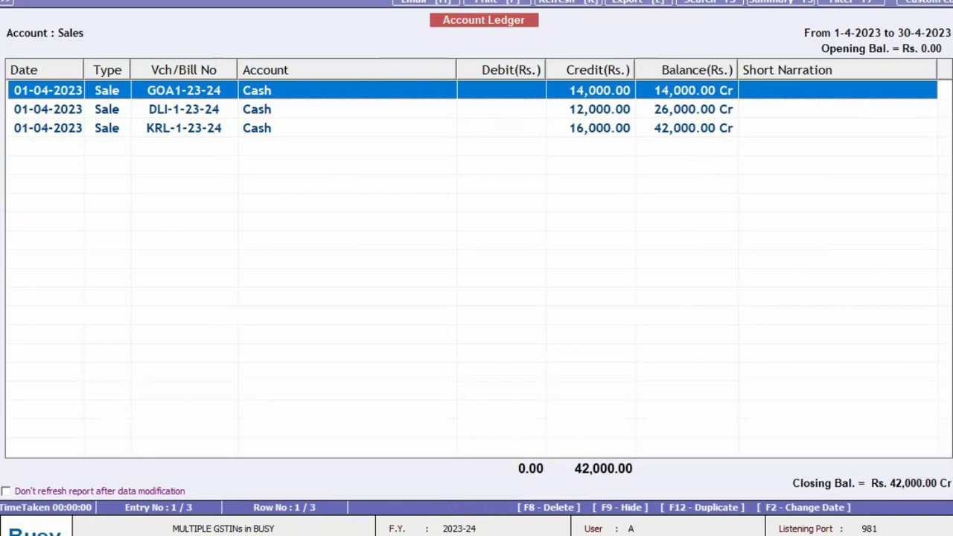
{"action": "key", "text": "Down"}
{"action": "key", "text": "Down"}
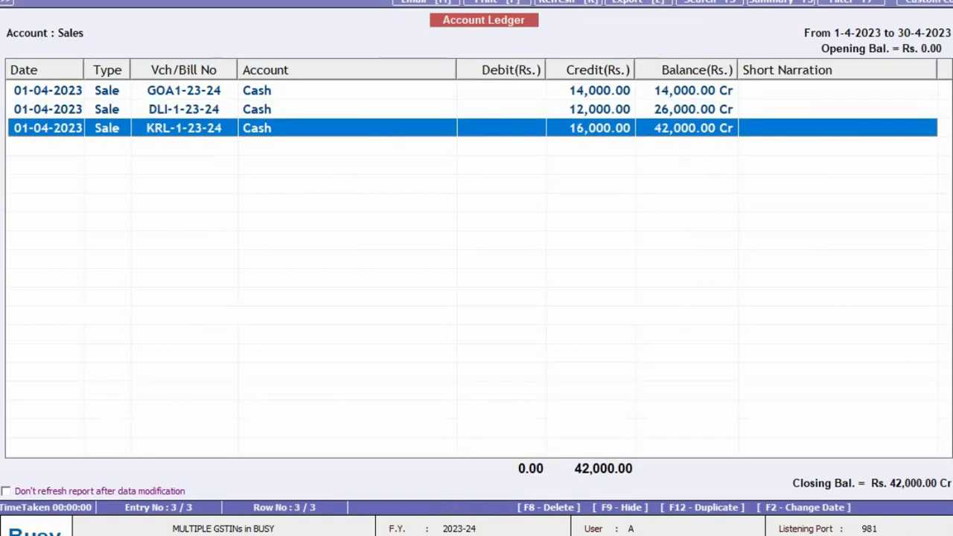
{"action": "key", "text": "Up"}
{"action": "key", "text": "Up"}
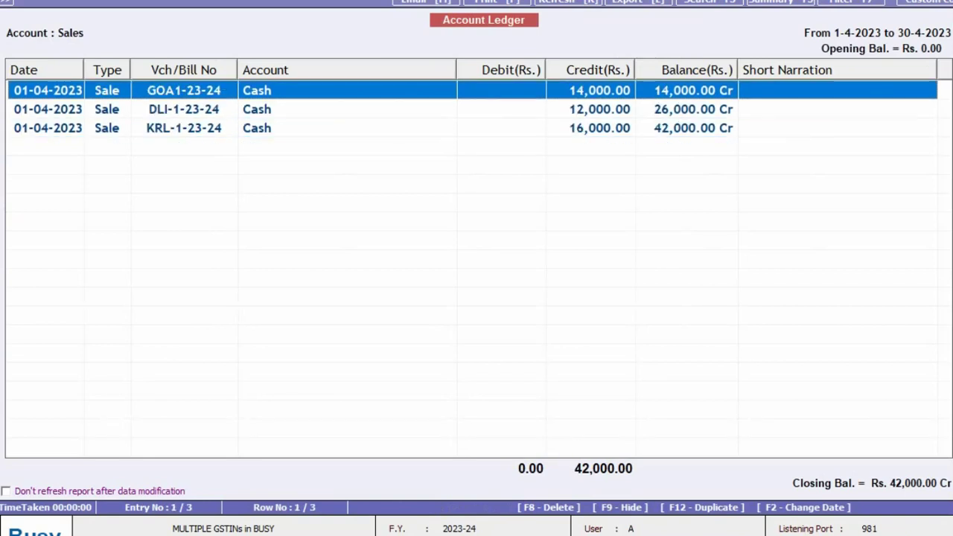
{"action": "key", "text": "Escape"}
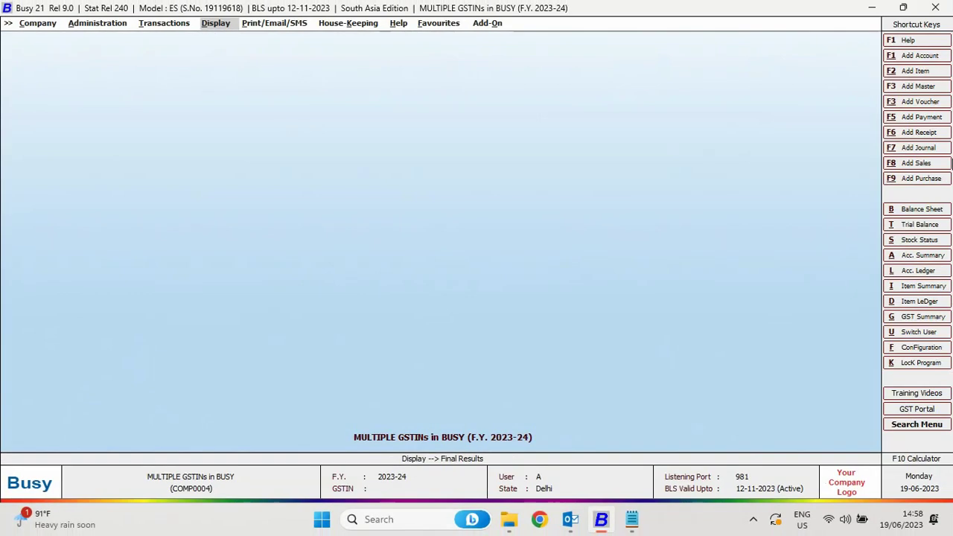